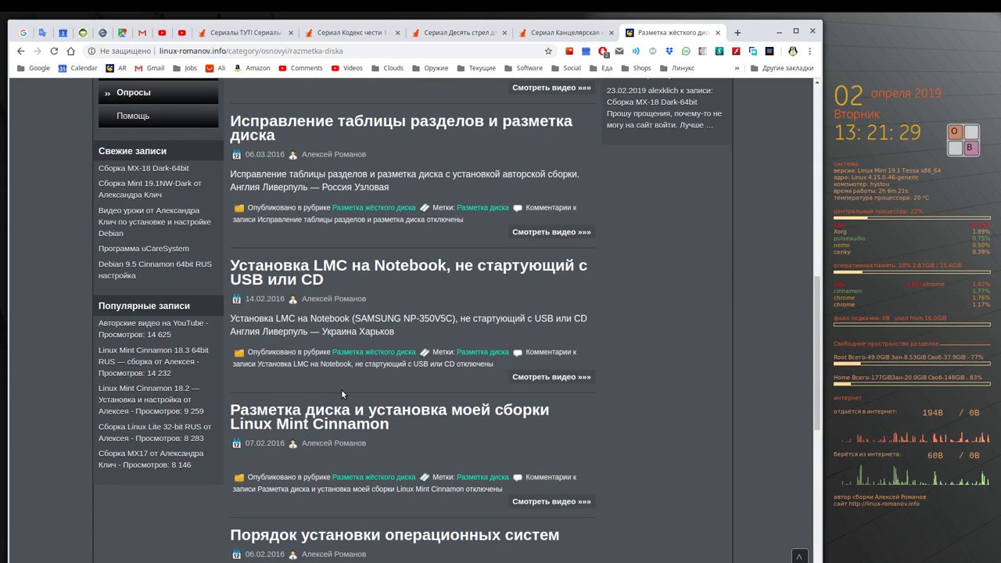
Step: Browse the hard disk partitioning articles on the linux-romanov.info category page, from the older entries back up to the newest
{"action": "scroll", "coordinate": [341, 389], "scroll_direction": "down", "scroll_amount": 3}
{"action": "scroll", "coordinate": [341, 390], "scroll_direction": "down", "scroll_amount": 4}
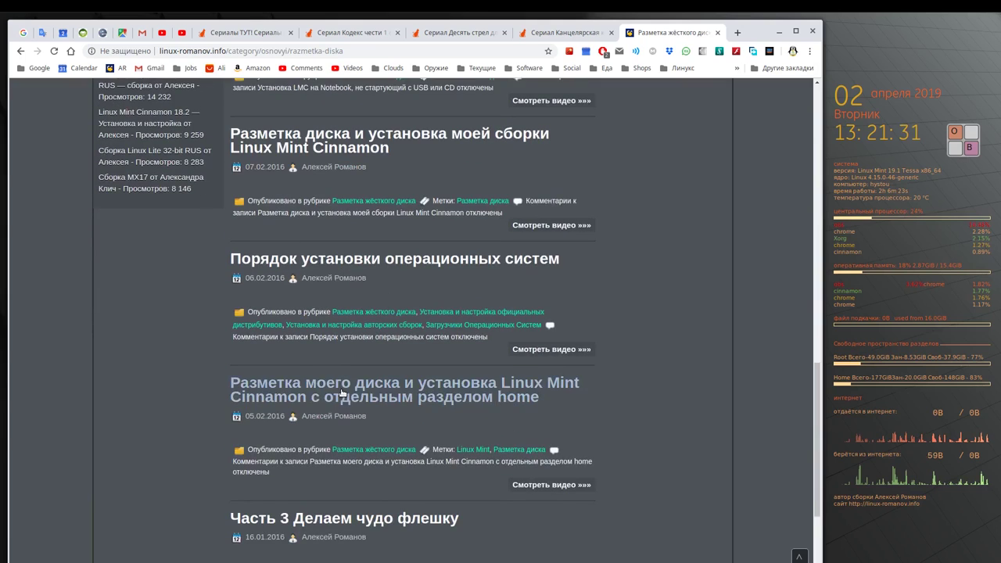
{"action": "scroll", "coordinate": [341, 393], "scroll_direction": "down", "scroll_amount": 4}
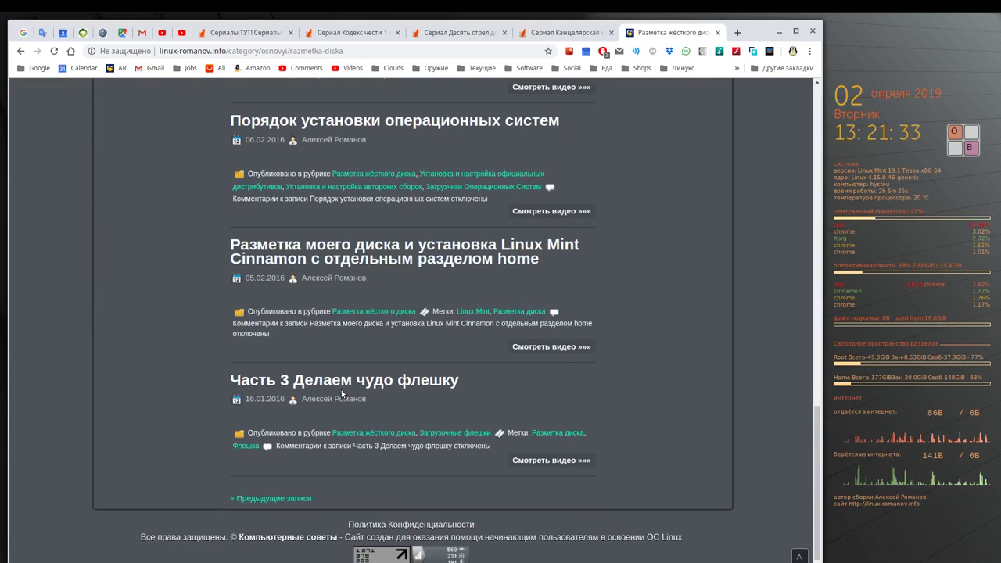
{"action": "scroll", "coordinate": [341, 395], "scroll_direction": "up", "scroll_amount": 13}
{"action": "scroll", "coordinate": [341, 390], "scroll_direction": "up", "scroll_amount": 11}
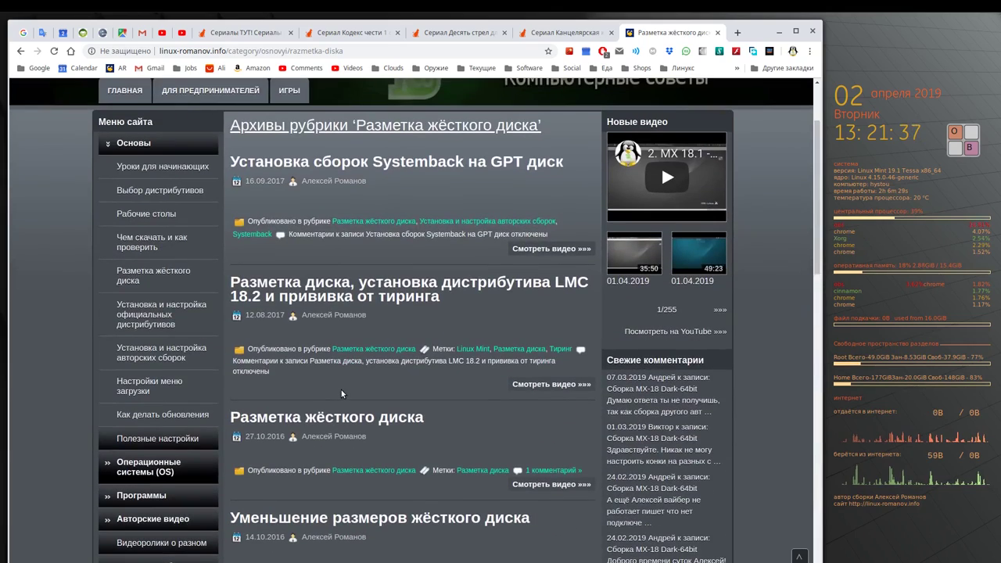
{"action": "scroll", "coordinate": [341, 390], "scroll_direction": "up", "scroll_amount": 3}
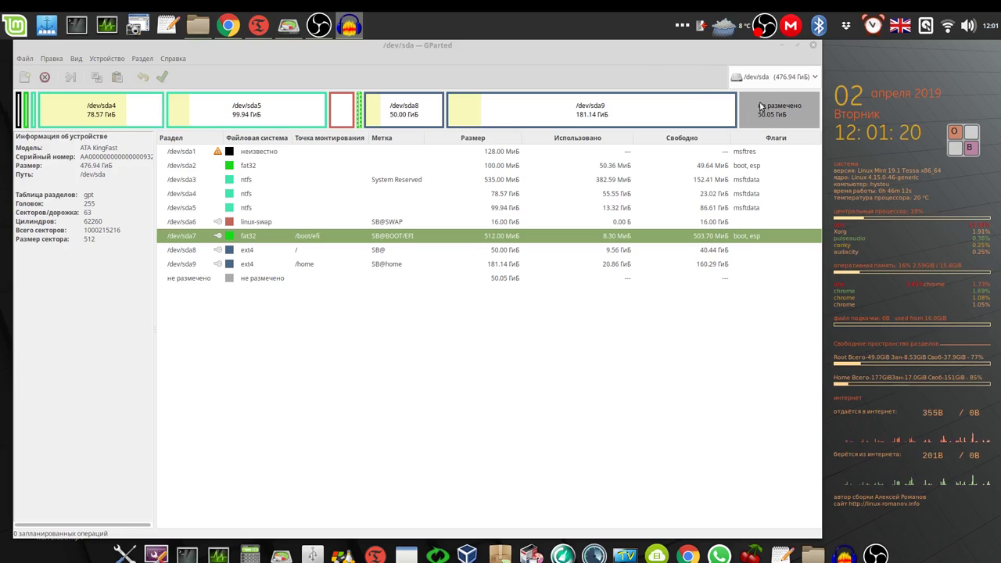
Step: Display the partition layout of /dev/sdb in GParted, and return to /dev/sda
{"action": "left_click", "coordinate": [814, 80]}
{"action": "left_click", "coordinate": [798, 92]}
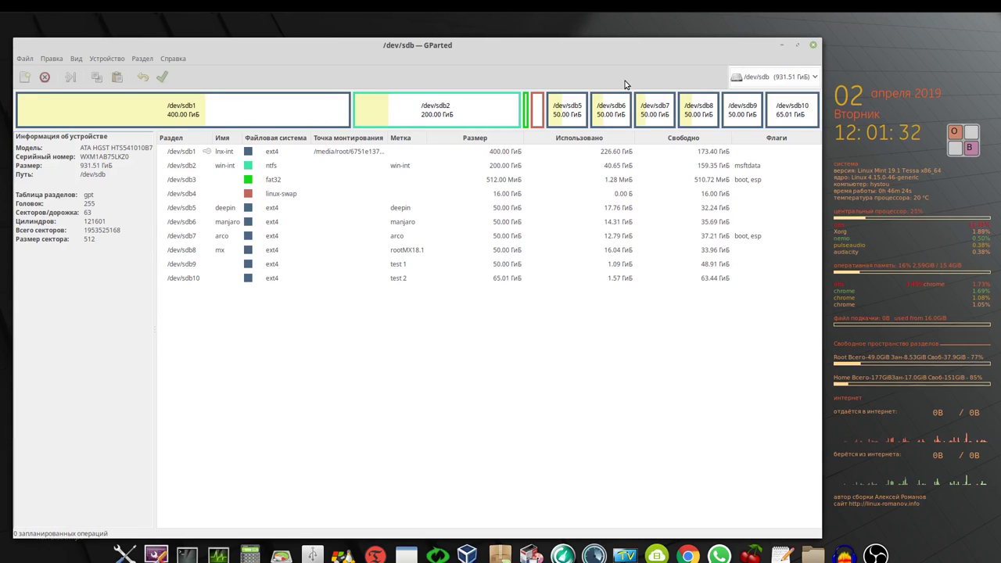
{"action": "left_click", "coordinate": [817, 79]}
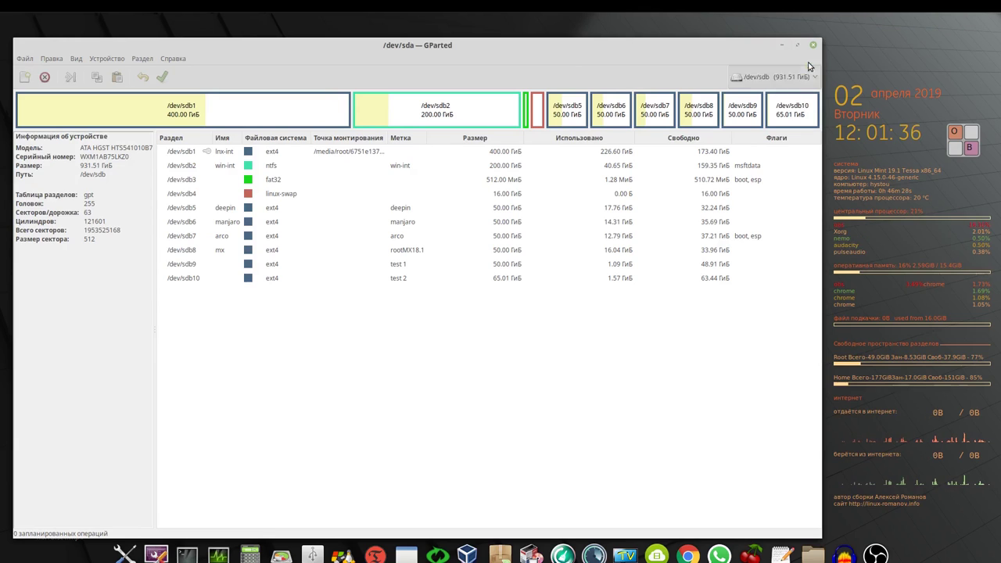
{"action": "left_click", "coordinate": [811, 60]}
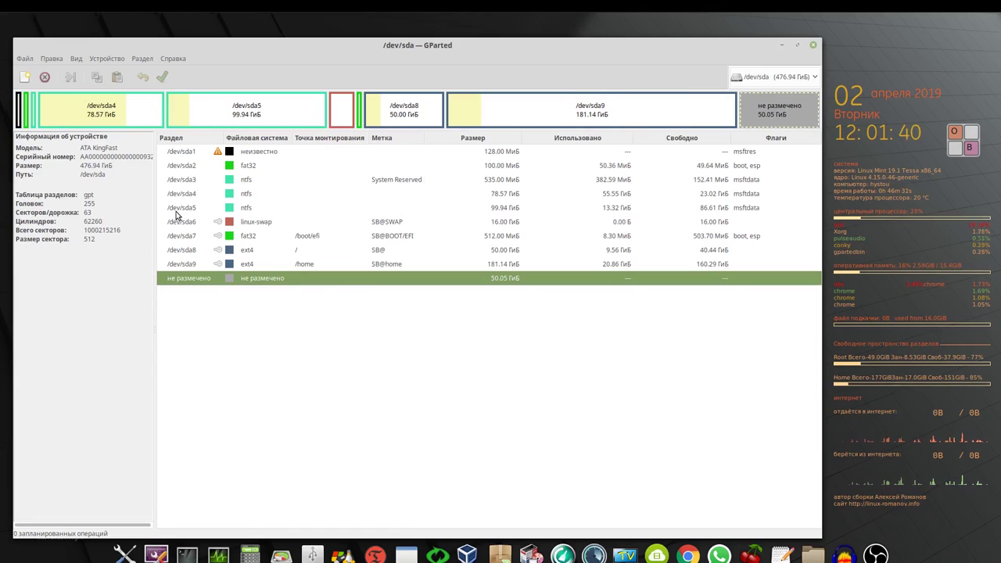
Step: Examine the partitions on /dev/sda one by one from sda1 to sda9, checking file systems, sizes, mount points and flags
{"action": "left_click", "coordinate": [178, 208]}
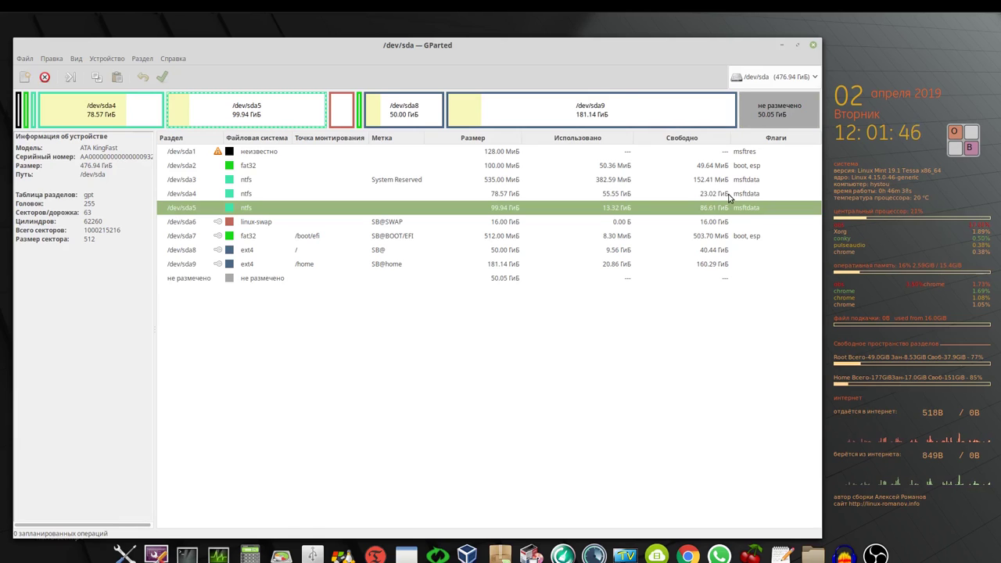
{"action": "left_click", "coordinate": [725, 153]}
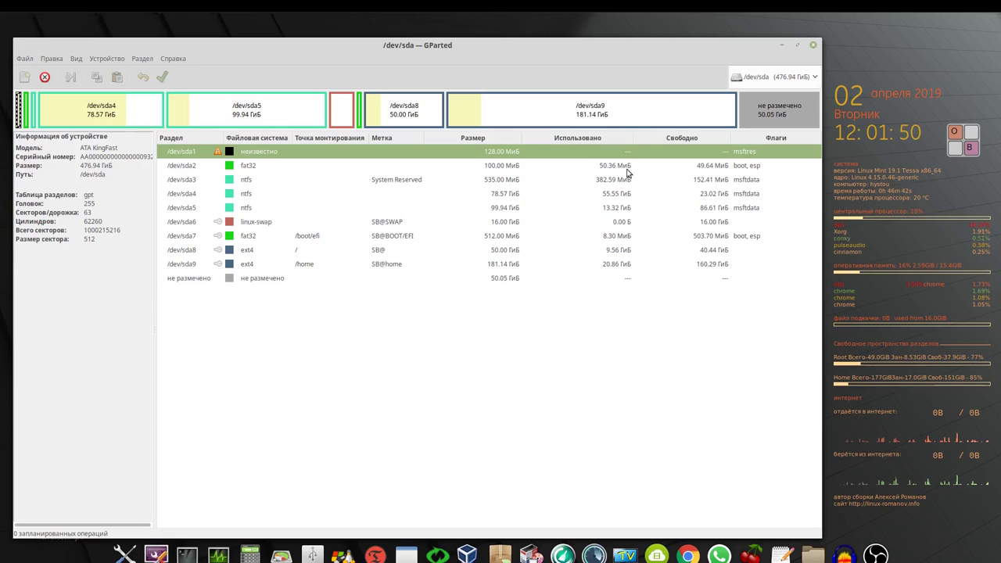
{"action": "left_click", "coordinate": [529, 166]}
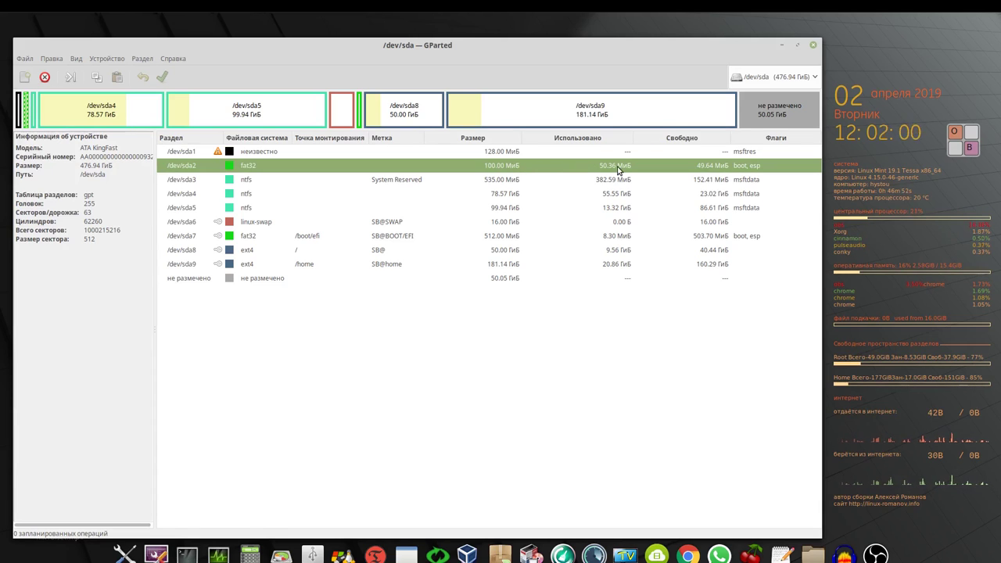
{"action": "left_click", "coordinate": [512, 182]}
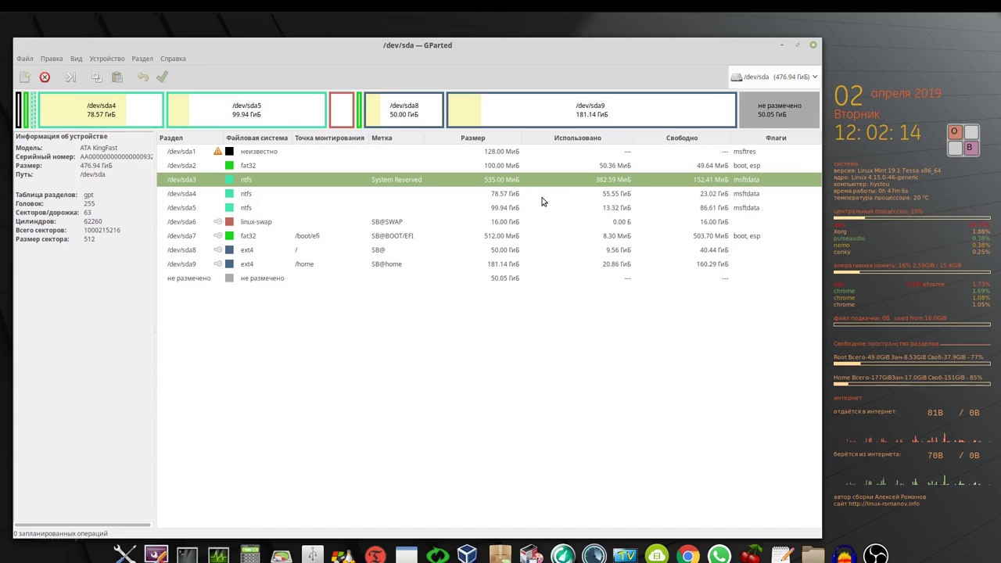
{"action": "left_click", "coordinate": [510, 195]}
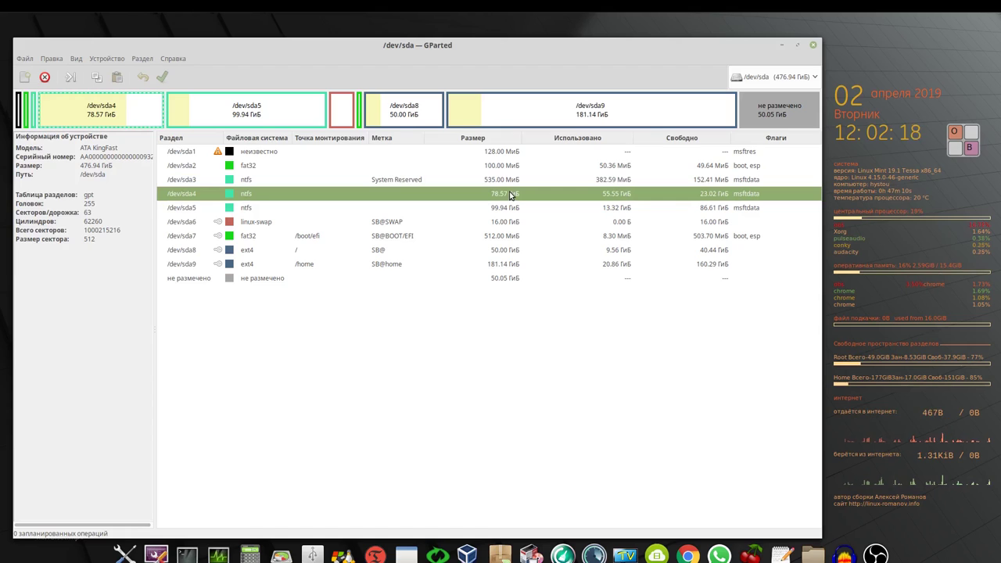
{"action": "left_click", "coordinate": [515, 213]}
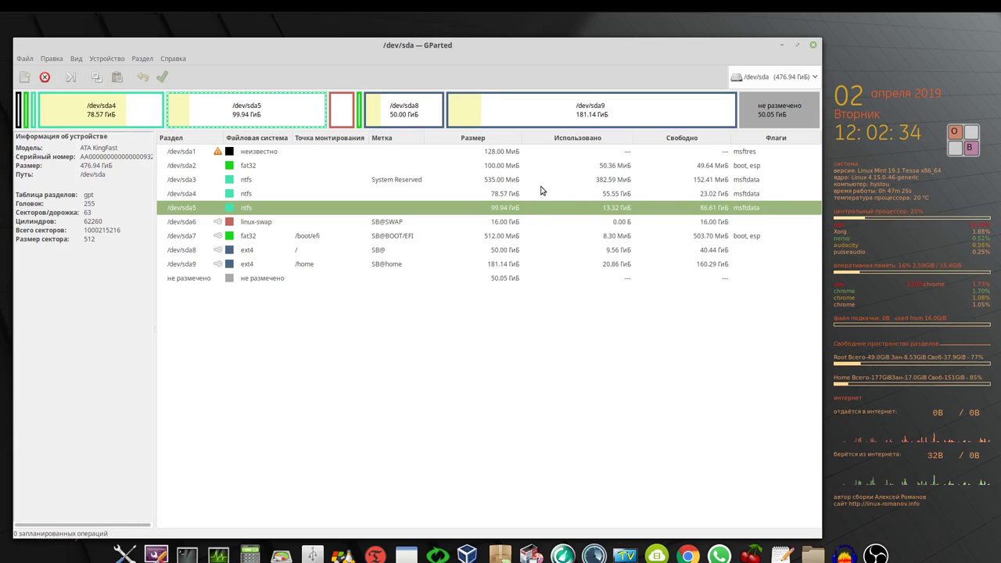
{"action": "left_click", "coordinate": [509, 222]}
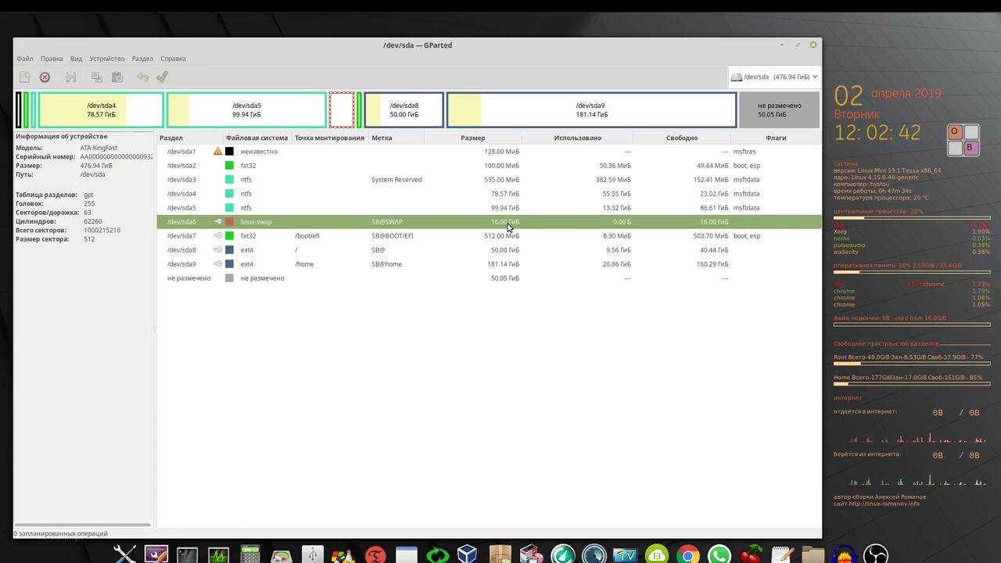
{"action": "left_click", "coordinate": [420, 240]}
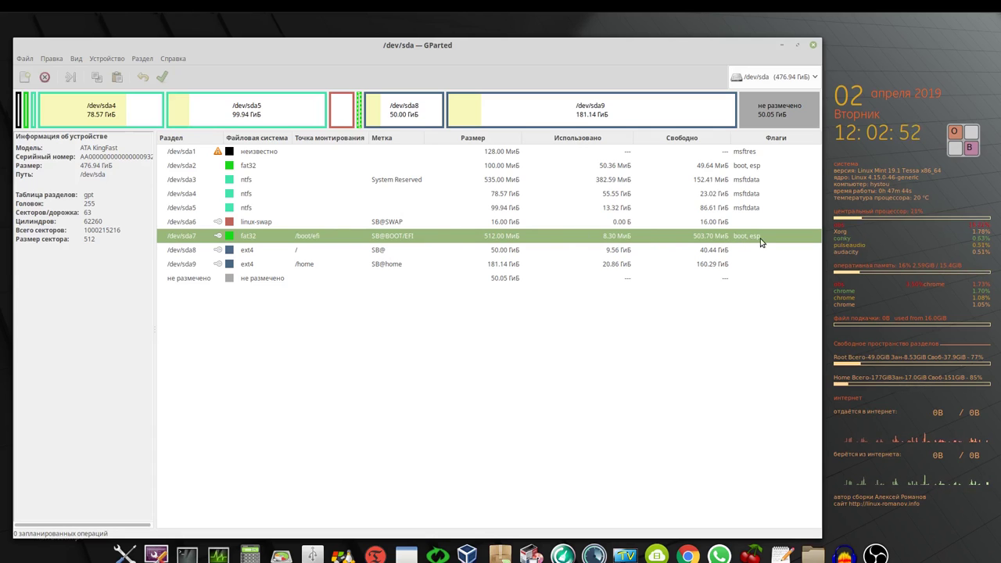
{"action": "left_click", "coordinate": [271, 249]}
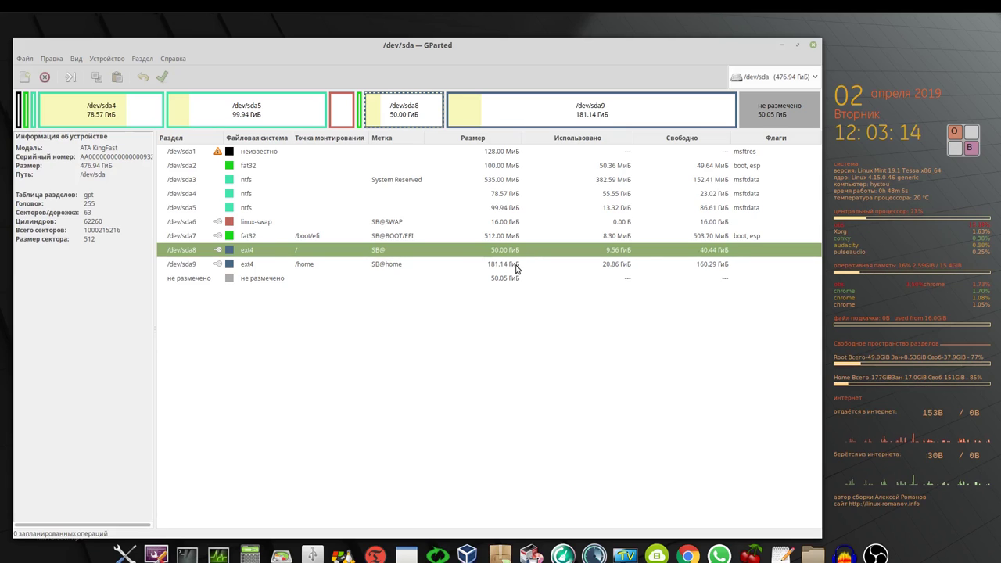
{"action": "left_click", "coordinate": [632, 268]}
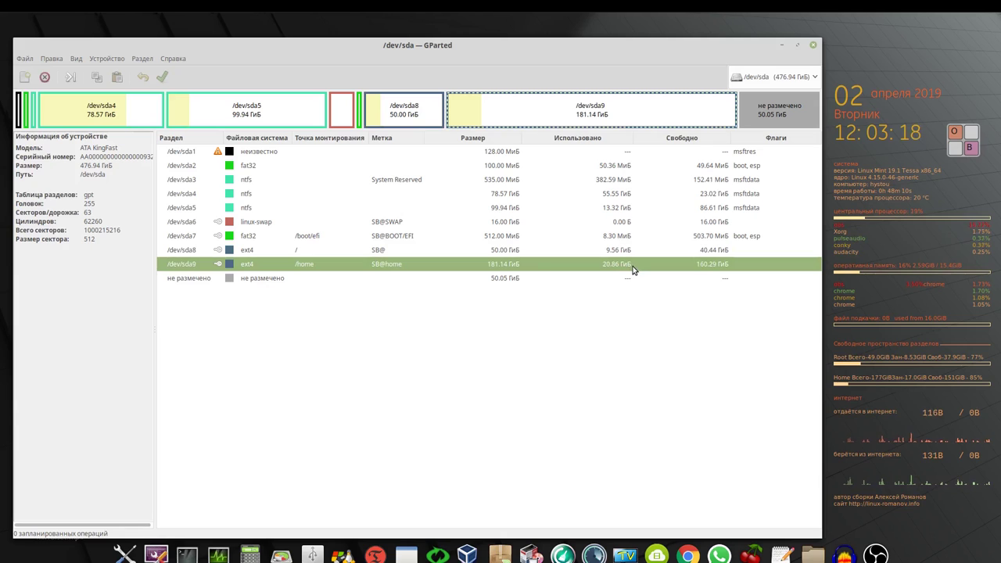
Step: Switch to /dev/sdb and examine its storage, EFI and swap partitions, sdb1 through sdb4
{"action": "left_click", "coordinate": [816, 79]}
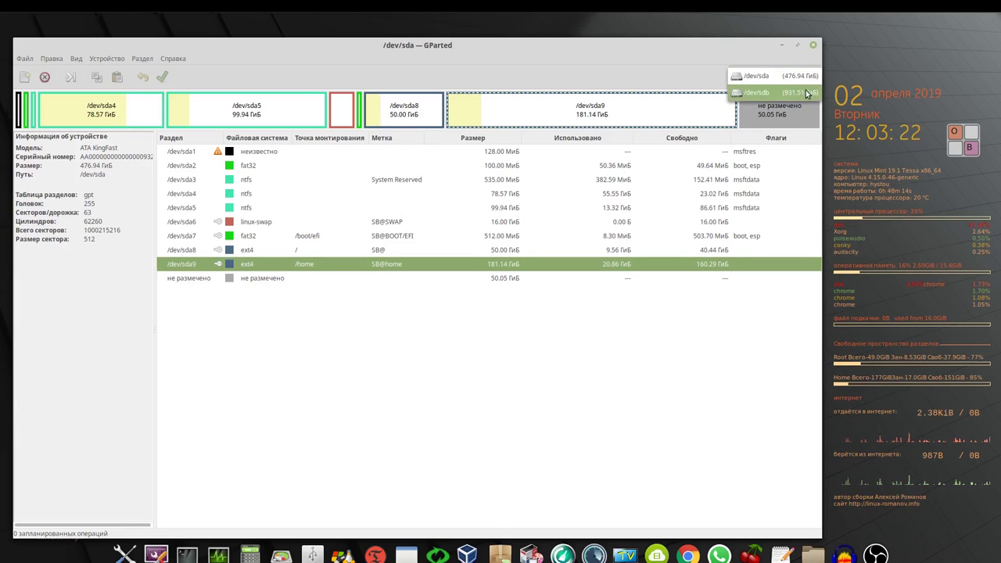
{"action": "left_click", "coordinate": [808, 94]}
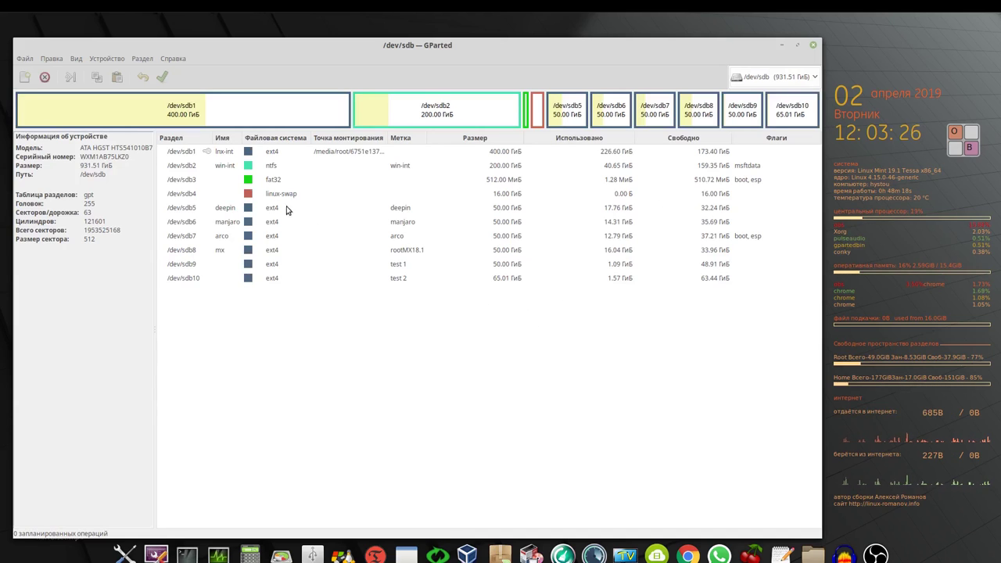
{"action": "left_click", "coordinate": [188, 155]}
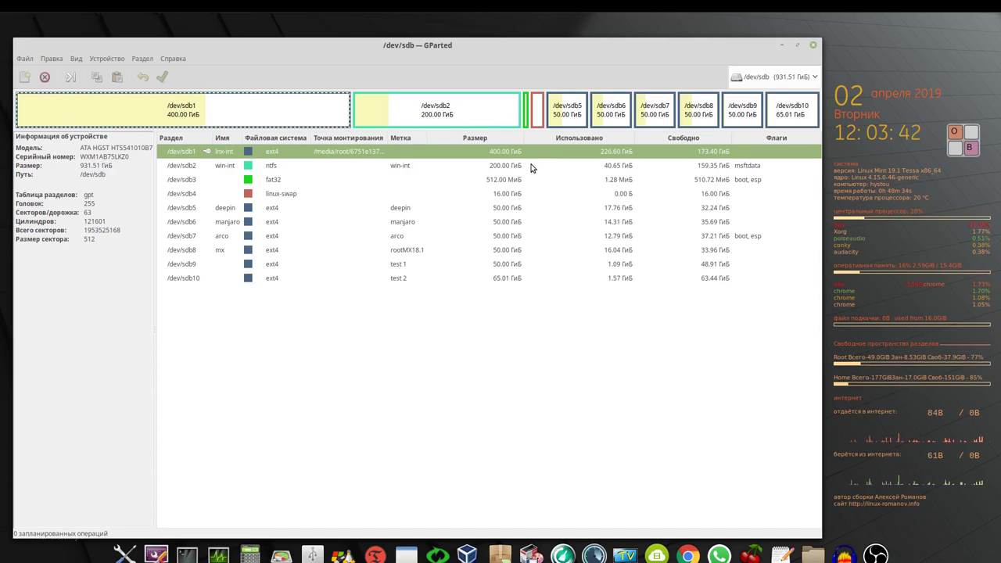
{"action": "left_click", "coordinate": [272, 167]}
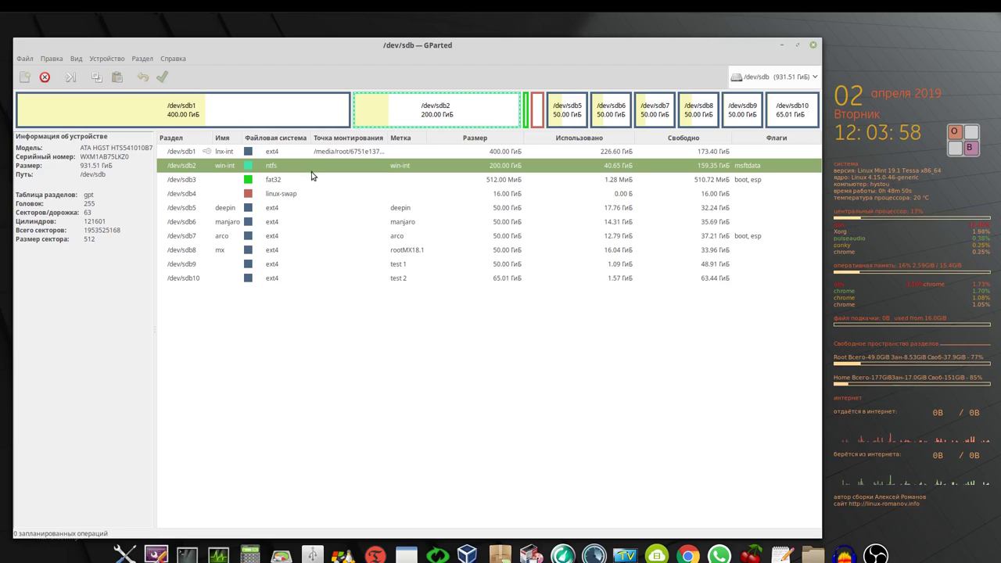
{"action": "left_click", "coordinate": [283, 183]}
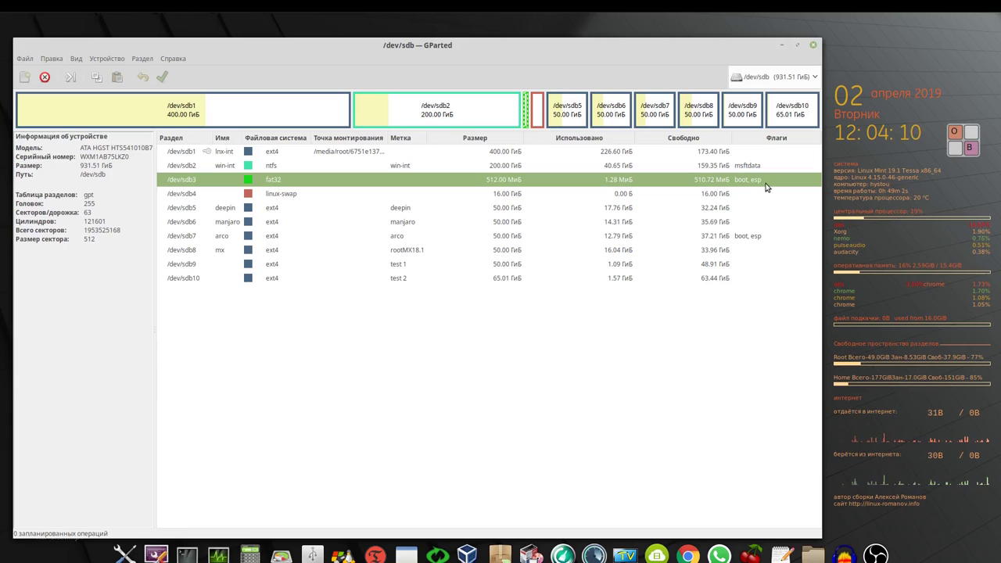
{"action": "left_click", "coordinate": [297, 194]}
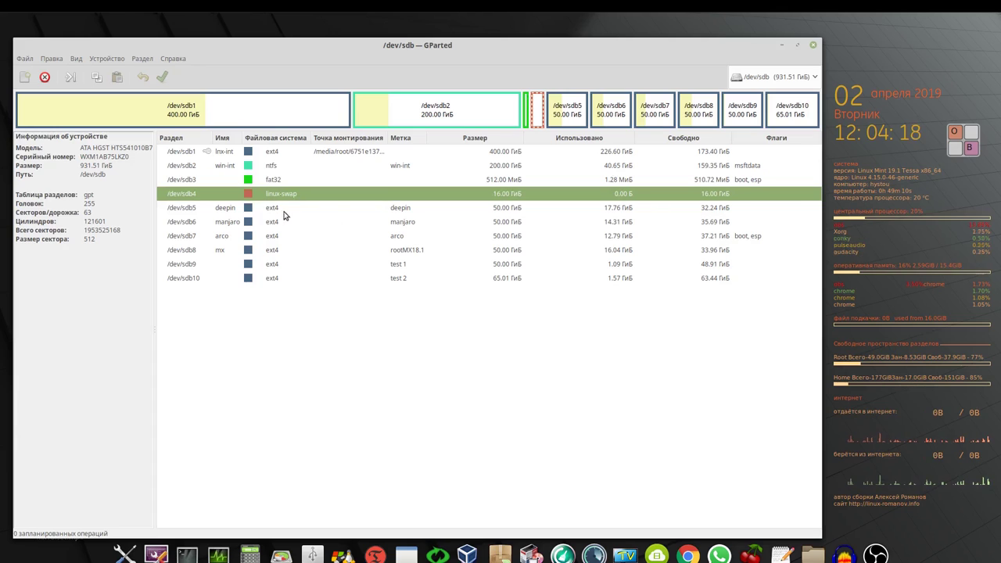
Step: Examine the deepin, manjaro, arco and mx system partitions on /dev/sdb, comparing their labels, used space and flags
{"action": "left_click", "coordinate": [396, 209]}
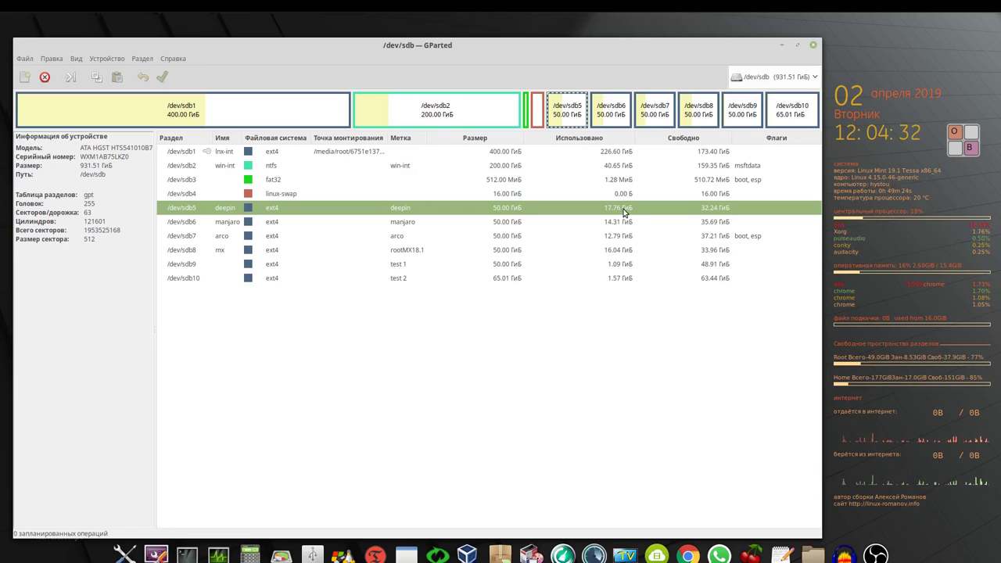
{"action": "left_click", "coordinate": [720, 227]}
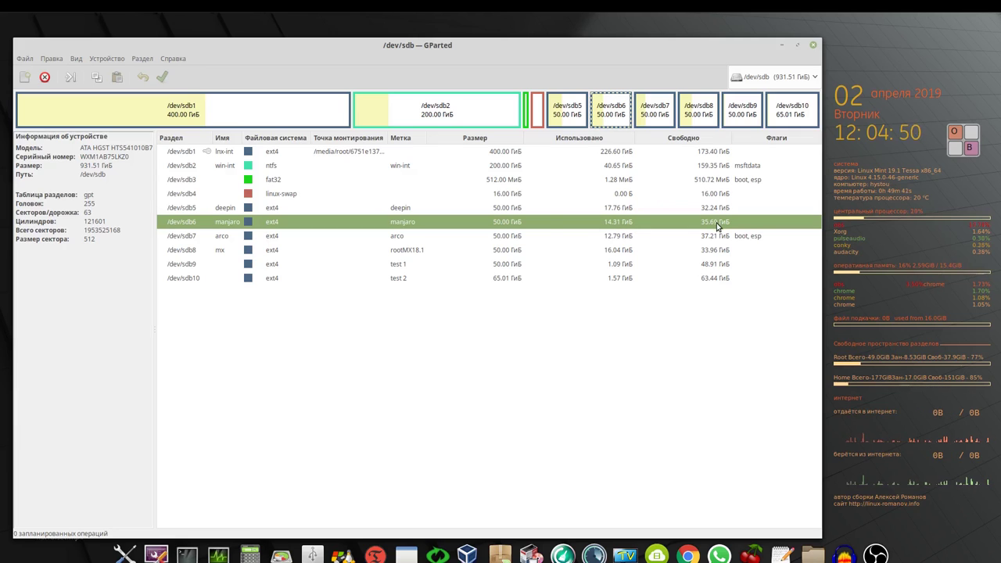
{"action": "left_click", "coordinate": [516, 235]}
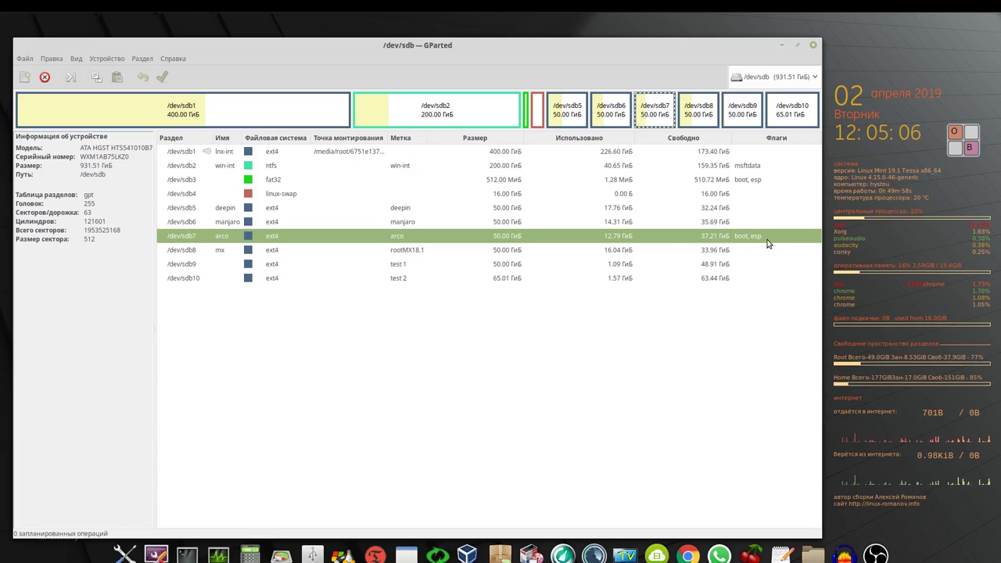
{"action": "left_click", "coordinate": [622, 251]}
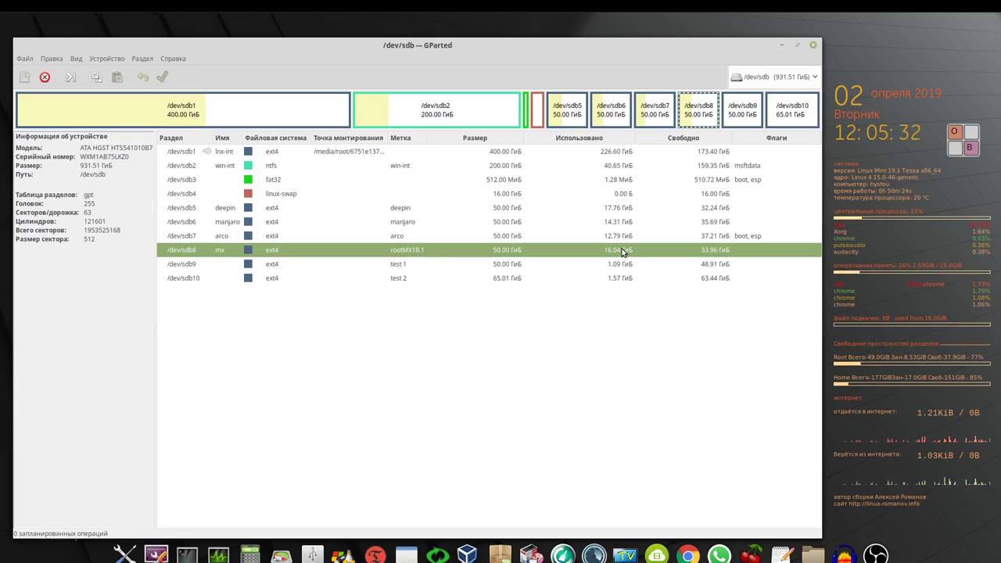
{"action": "left_click", "coordinate": [521, 223]}
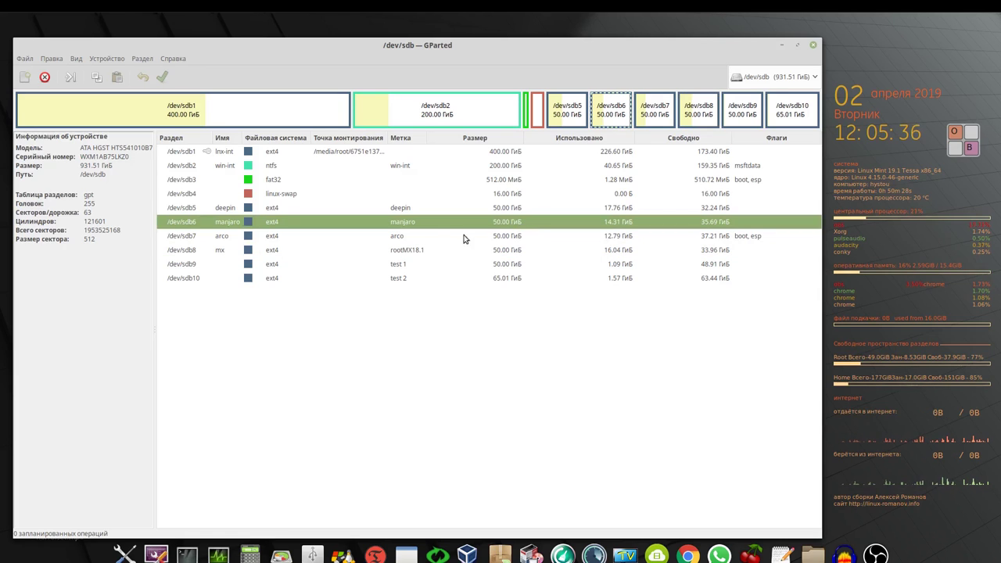
{"action": "left_click", "coordinate": [350, 210]}
{"action": "left_click", "coordinate": [352, 226]}
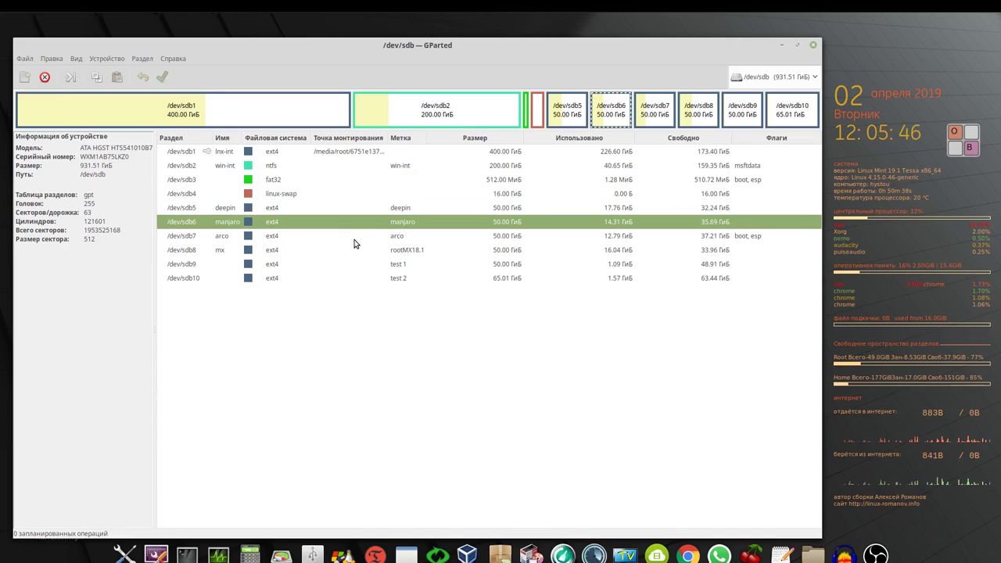
{"action": "left_click", "coordinate": [356, 238]}
{"action": "left_click", "coordinate": [363, 252]}
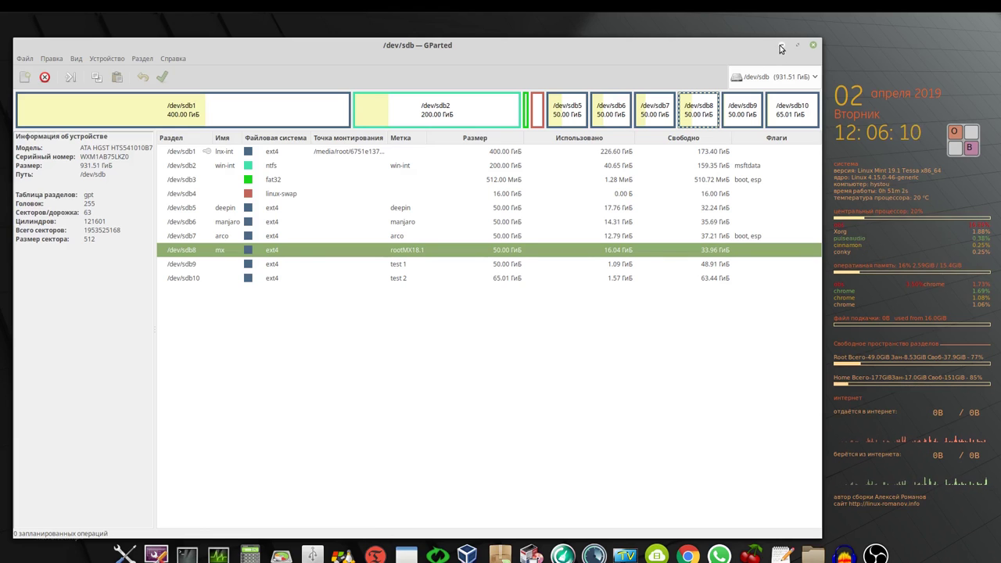
Step: Open Timeshift, minimize the GParted window, and move the Timeshift window into full view on the desktop
{"action": "left_click", "coordinate": [376, 557]}
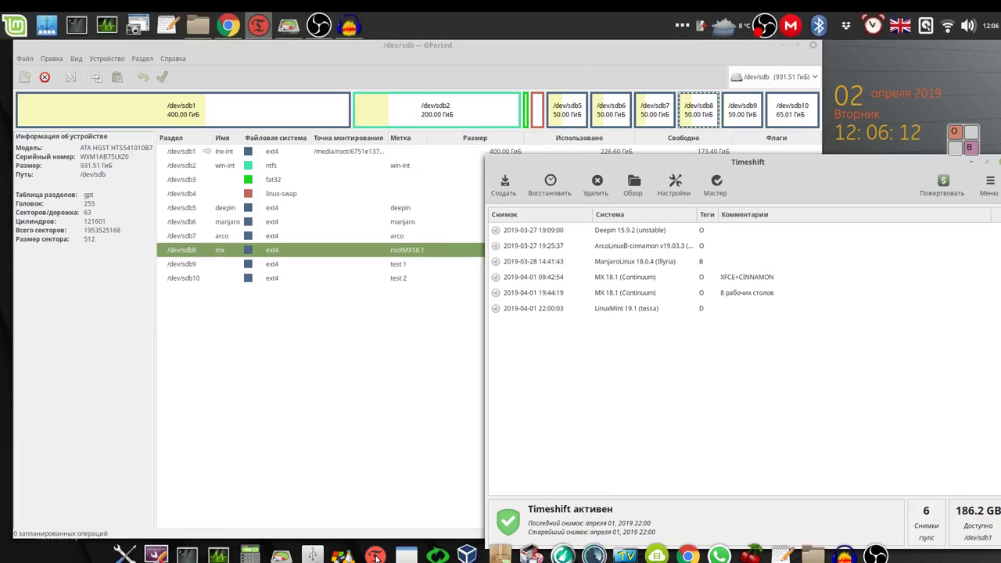
{"action": "left_click", "coordinate": [780, 49]}
{"action": "left_click_drag", "start_coordinate": [797, 162], "coordinate": [505, 67]}
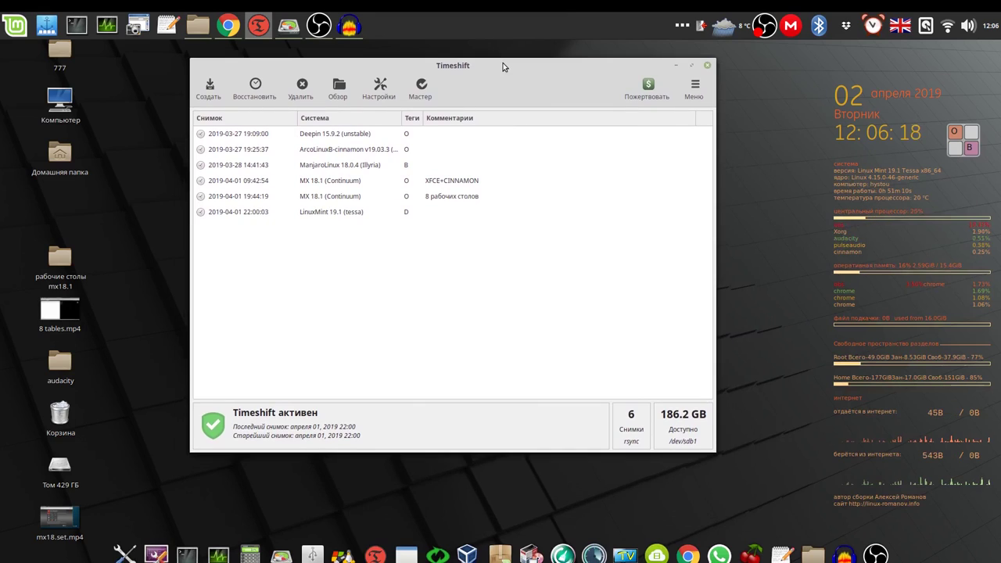
Step: Open the restore settings for the ManjaroLinux 18.0.4 snapshot, and switch to GParted to check the target partitions
{"action": "left_click", "coordinate": [364, 167]}
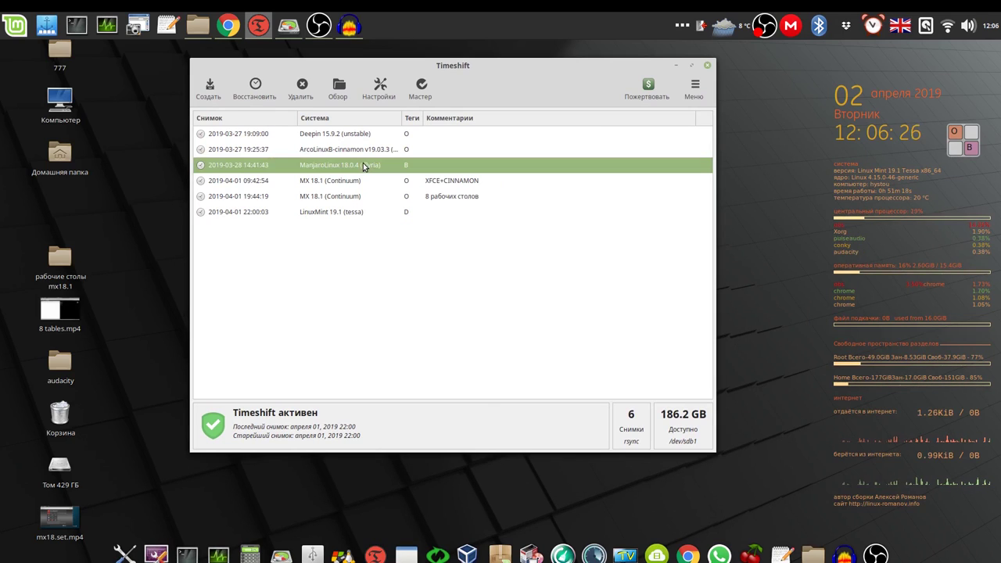
{"action": "left_click", "coordinate": [259, 93]}
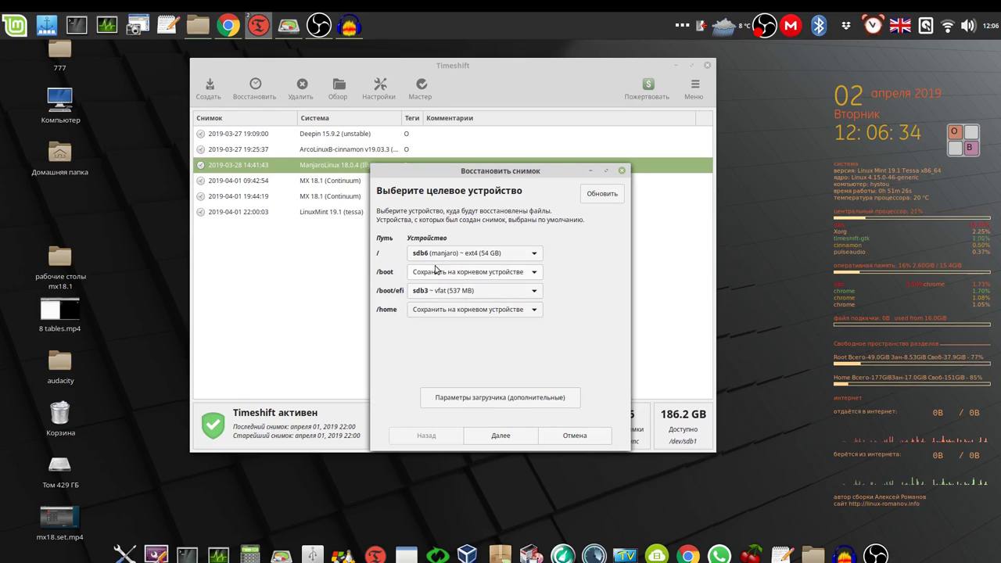
{"action": "left_click", "coordinate": [290, 33]}
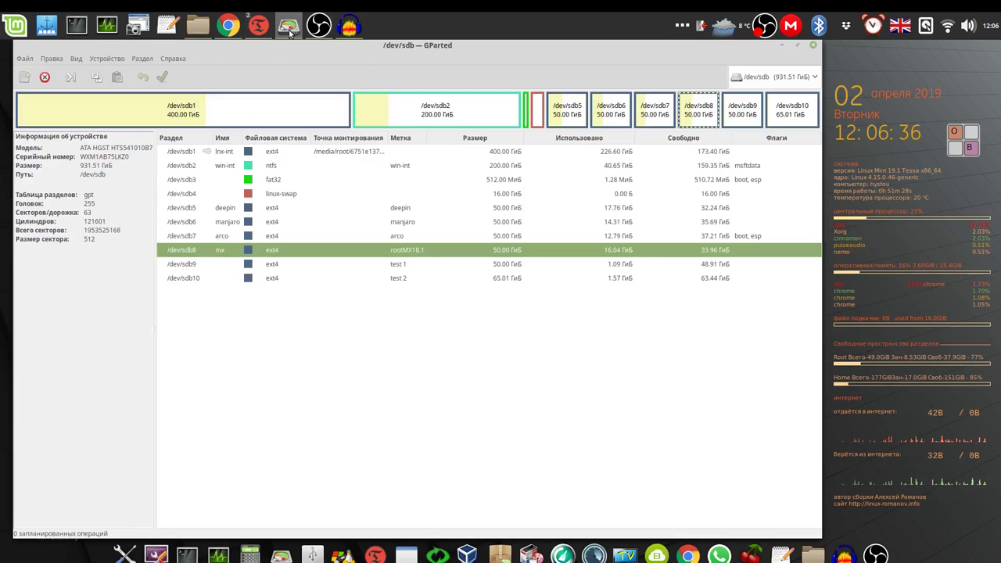
Step: Check the manjaro partition sdb6 and the EFI partition sdb3 against Timeshift's restore targets, and cancel the ManjaroLinux snapshot restore
{"action": "left_click", "coordinate": [231, 223]}
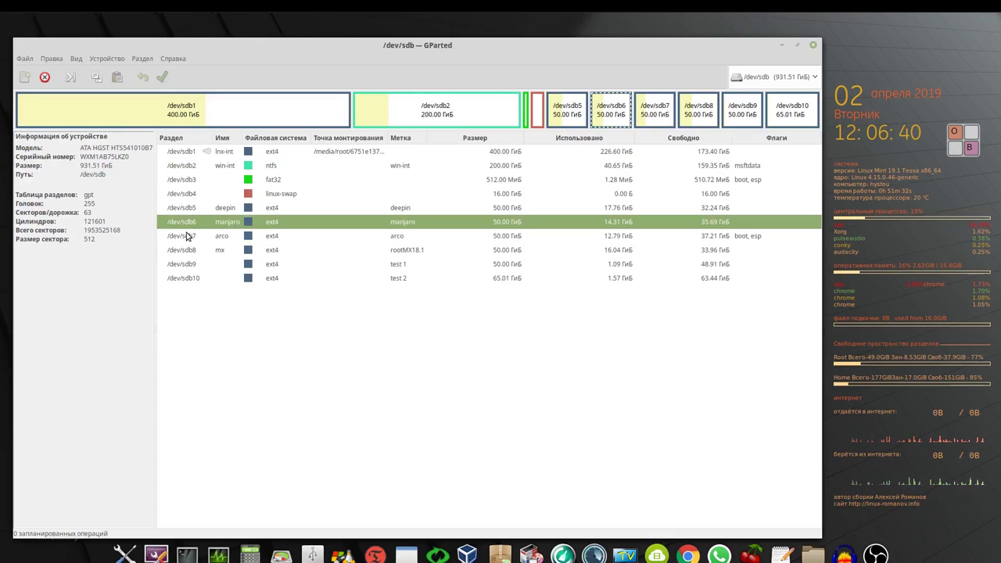
{"action": "left_click", "coordinate": [782, 44]}
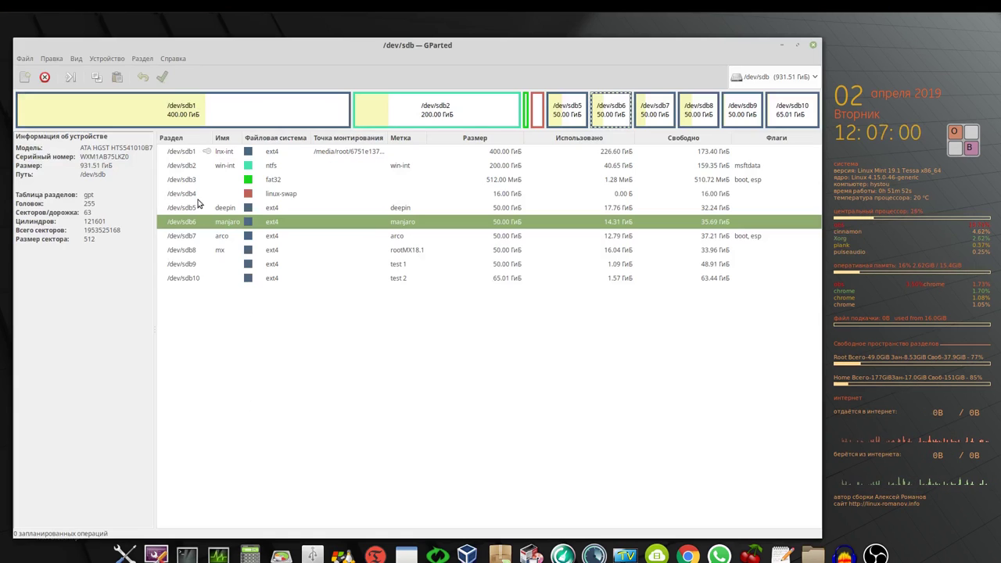
{"action": "left_click", "coordinate": [194, 184]}
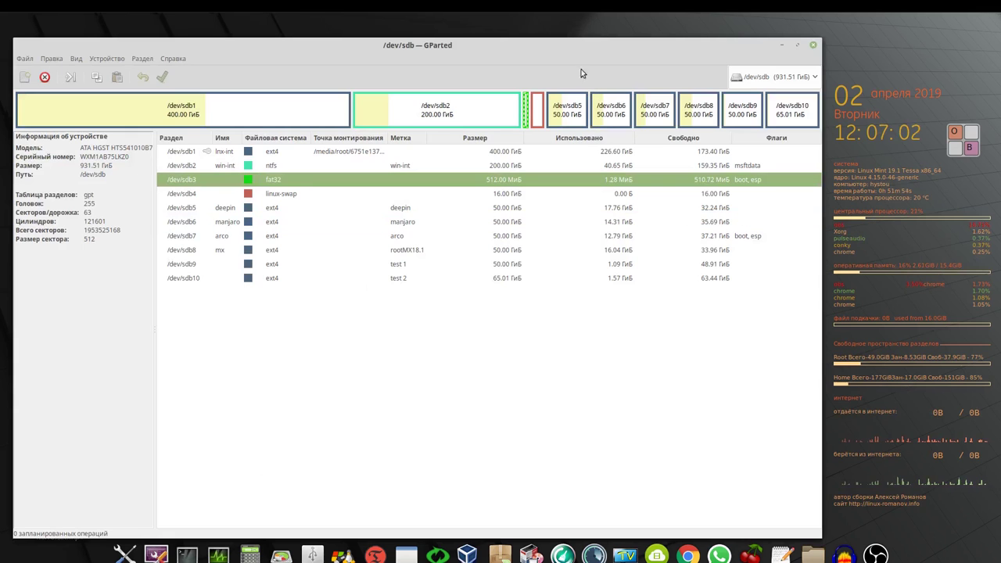
{"action": "left_click", "coordinate": [780, 45]}
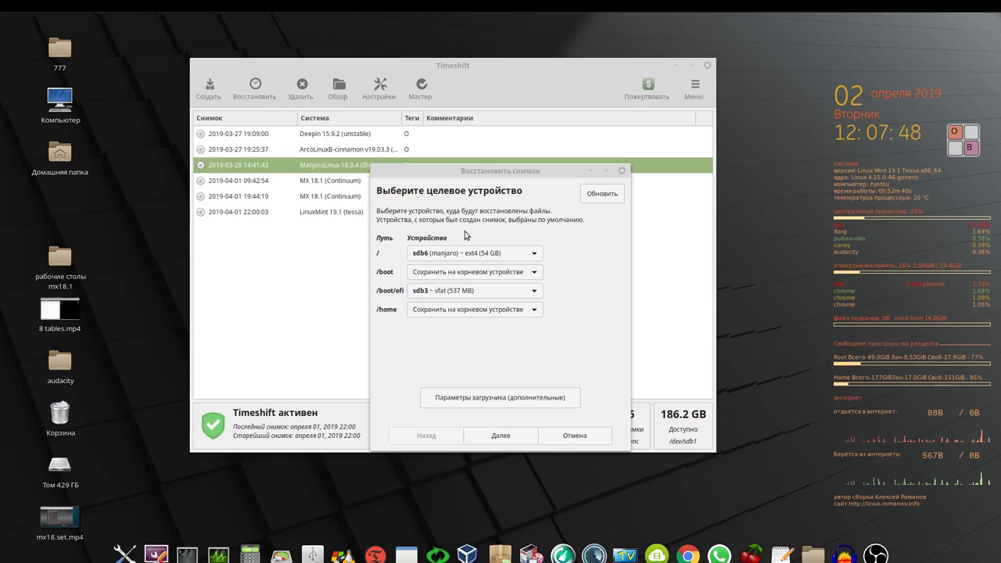
{"action": "left_click", "coordinate": [575, 435]}
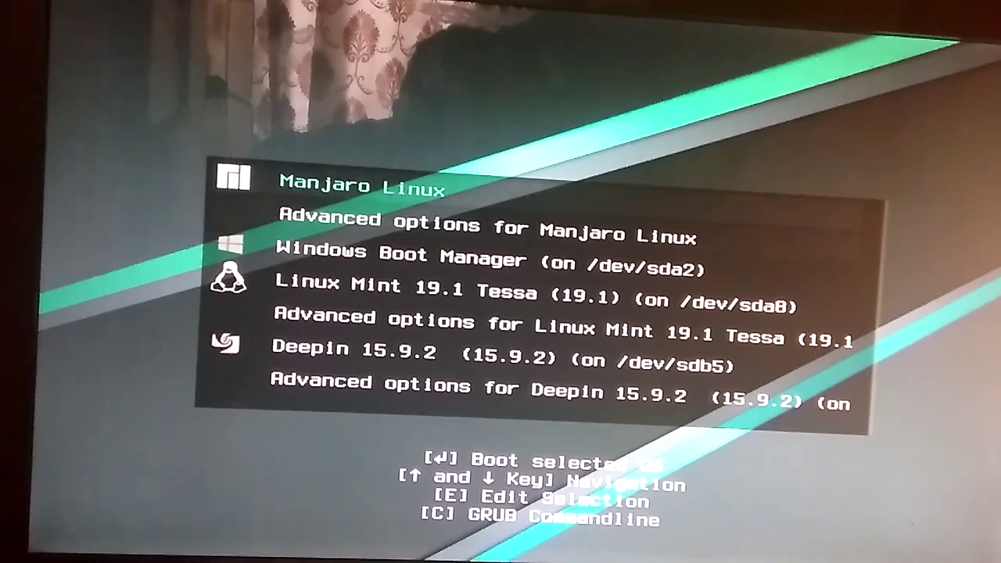
Step: Go through the GRUB boot menu from Manjaro Linux to the advanced options for MX 18.1 Continuum, and return to Manjaro Linux
{"action": "key", "text": "Down"}
{"action": "key", "text": "Down"}
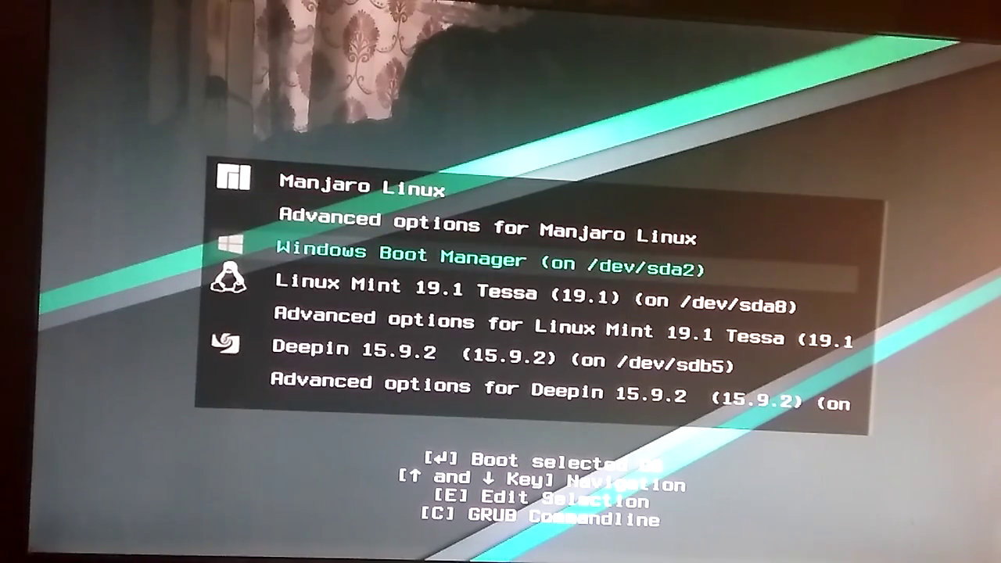
{"action": "key", "text": "Down"}
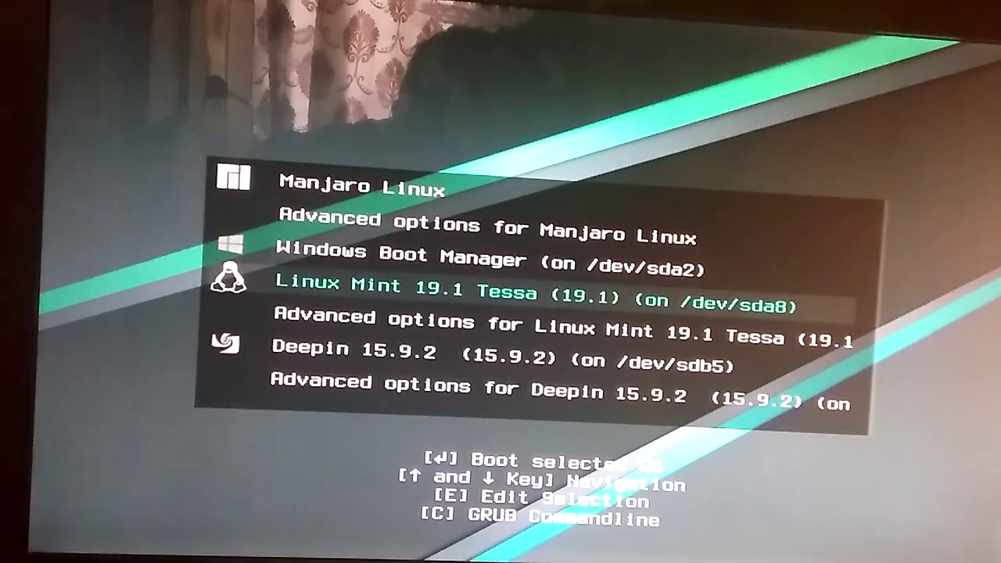
{"action": "key", "text": "Down"}
{"action": "key", "text": "Down"}
{"action": "key", "text": "Down"}
{"action": "key", "text": "Down"}
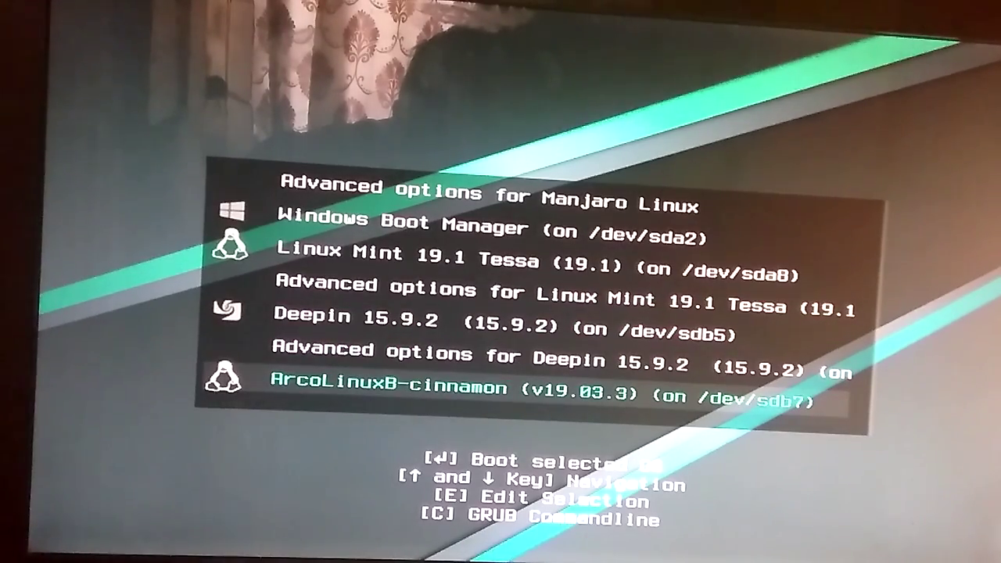
{"action": "key", "text": "Down"}
{"action": "key", "text": "Down"}
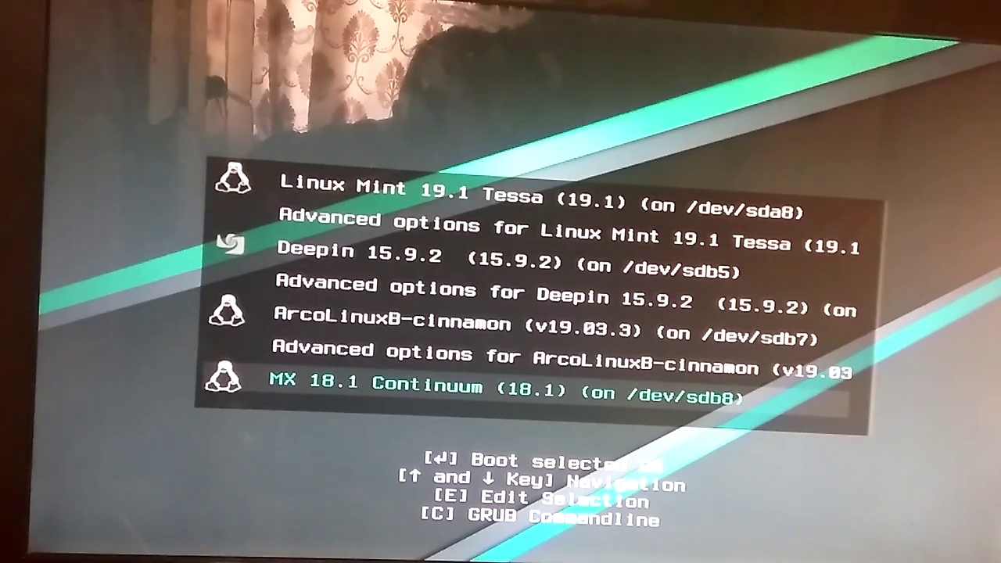
{"action": "key", "text": "Down"}
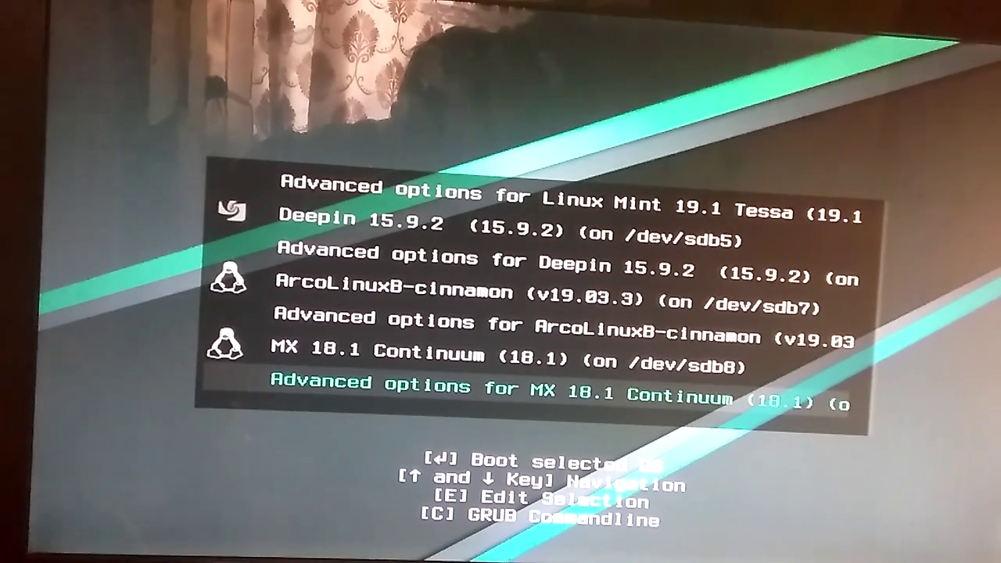
{"action": "key", "text": "Up"}
{"action": "key", "text": "Up"}
{"action": "key", "text": "Up"}
{"action": "key", "text": "Up"}
{"action": "key", "text": "Up"}
{"action": "key", "text": "Up"}
{"action": "key", "text": "Up"}
{"action": "key", "text": "Up"}
{"action": "key", "text": "Up"}
{"action": "key", "text": "Up"}
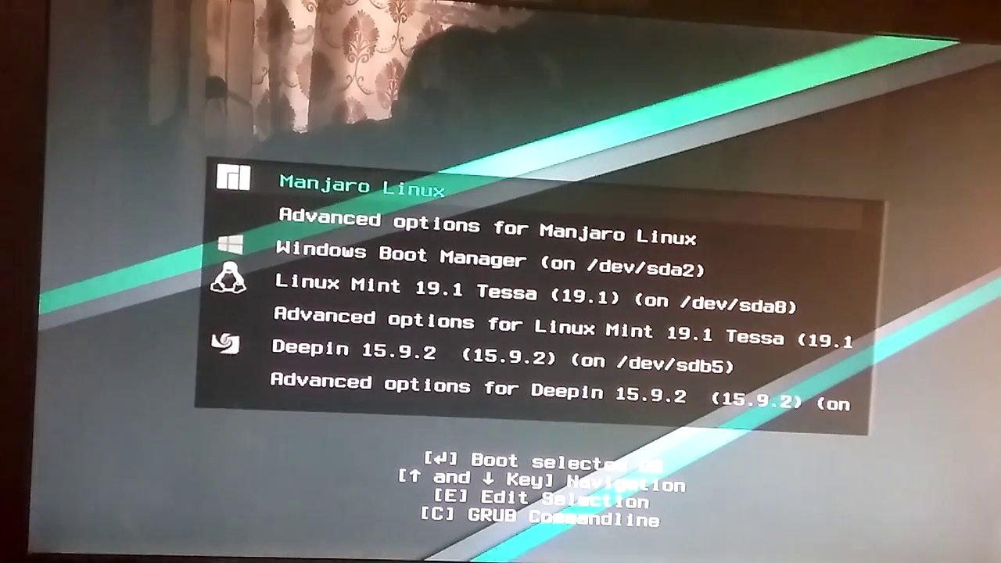
Step: Review the complete list of GRUB boot entries a second time, ending back on the Manjaro Linux entry
{"action": "key", "text": "Down"}
{"action": "key", "text": "Down"}
{"action": "key", "text": "Down"}
{"action": "key", "text": "Down"}
{"action": "key", "text": "Down"}
{"action": "key", "text": "Down"}
{"action": "key", "text": "Down"}
{"action": "key", "text": "Down"}
{"action": "key", "text": "Down"}
{"action": "key", "text": "Down"}
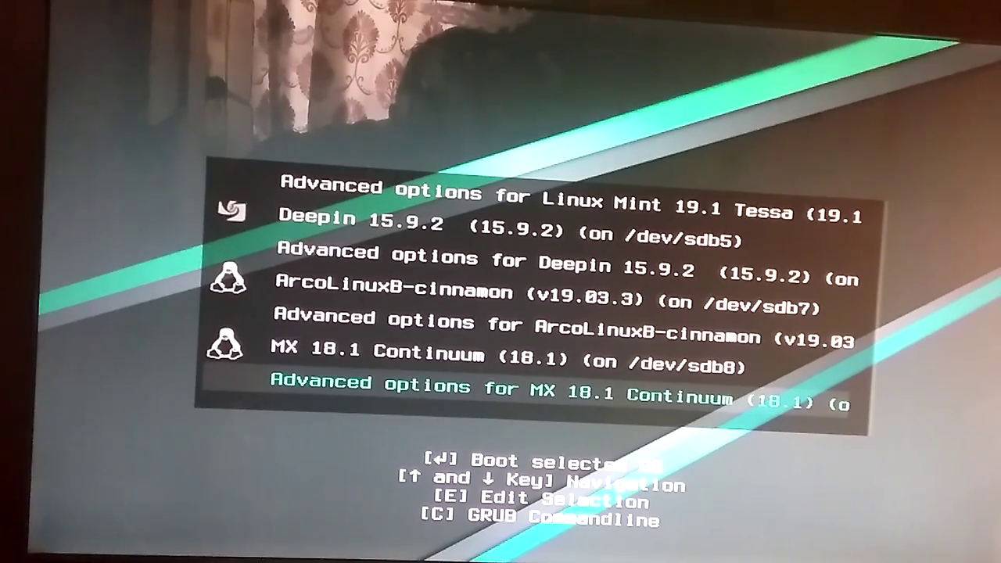
{"action": "key", "text": "Up"}
{"action": "key", "text": "Up"}
{"action": "key", "text": "Up"}
{"action": "key", "text": "Up"}
{"action": "key", "text": "Up"}
{"action": "key", "text": "Up"}
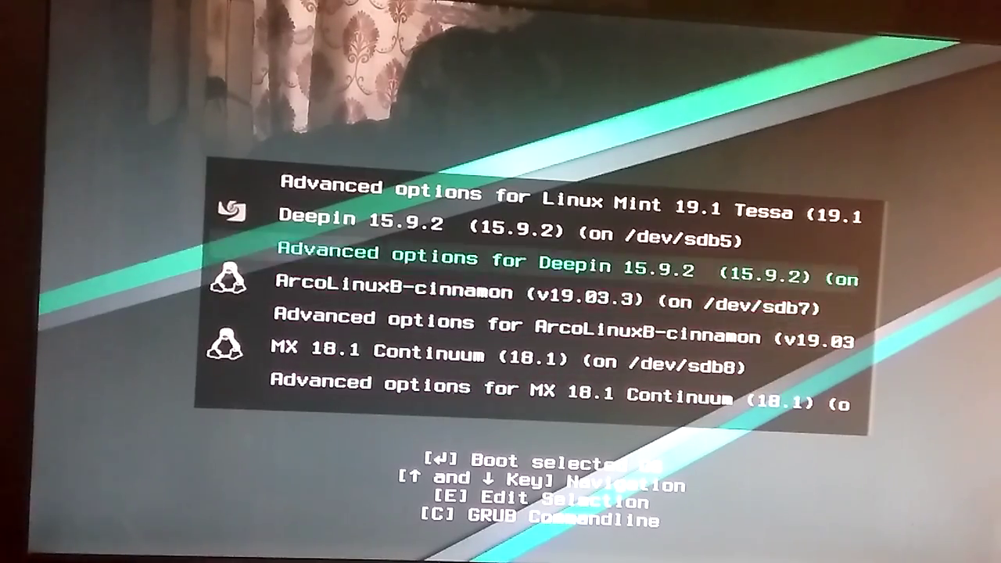
{"action": "key", "text": "Up"}
{"action": "key", "text": "Up"}
{"action": "key", "text": "Up"}
{"action": "key", "text": "Up"}
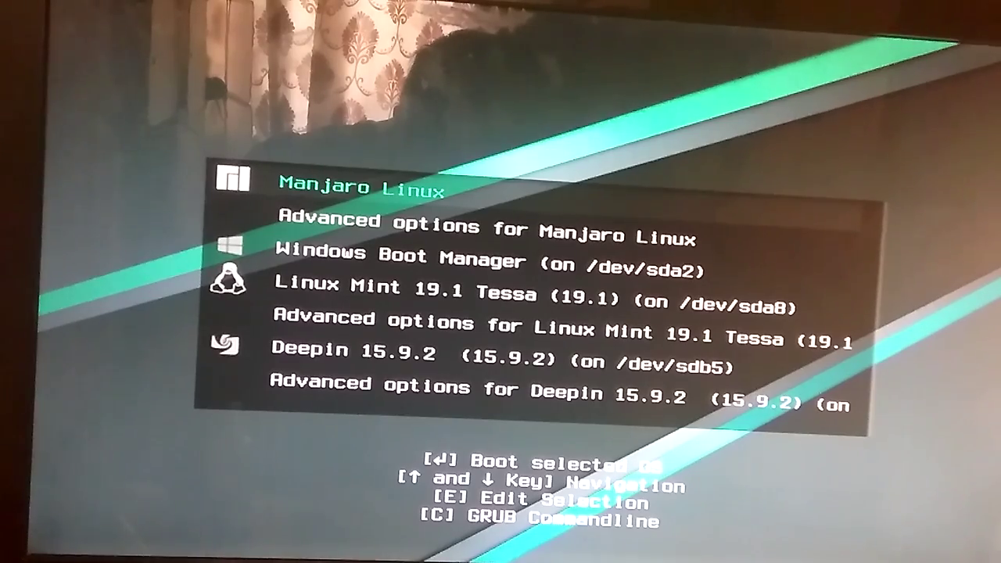
Step: Examine the GRUB entries for Windows Boot Manager, Linux Mint, Deepin, ArcoLinuxB-cinnamon and MX, including their device paths, once more
{"action": "key", "text": "Down"}
{"action": "key", "text": "Down"}
{"action": "key", "text": "Down"}
{"action": "key", "text": "Down"}
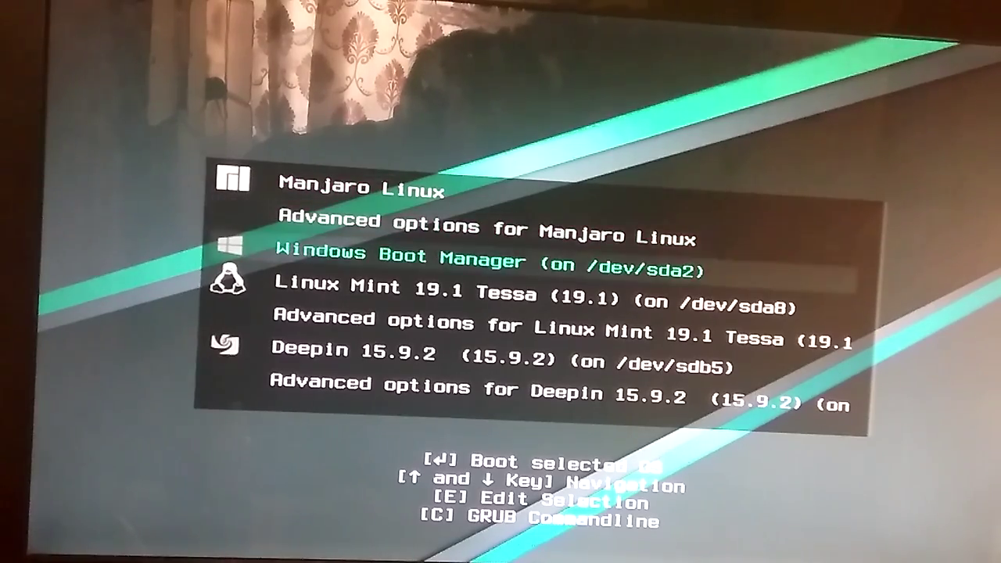
{"action": "key", "text": "Down"}
{"action": "key", "text": "Down"}
{"action": "key", "text": "Down"}
{"action": "key", "text": "Down"}
{"action": "key", "text": "Down"}
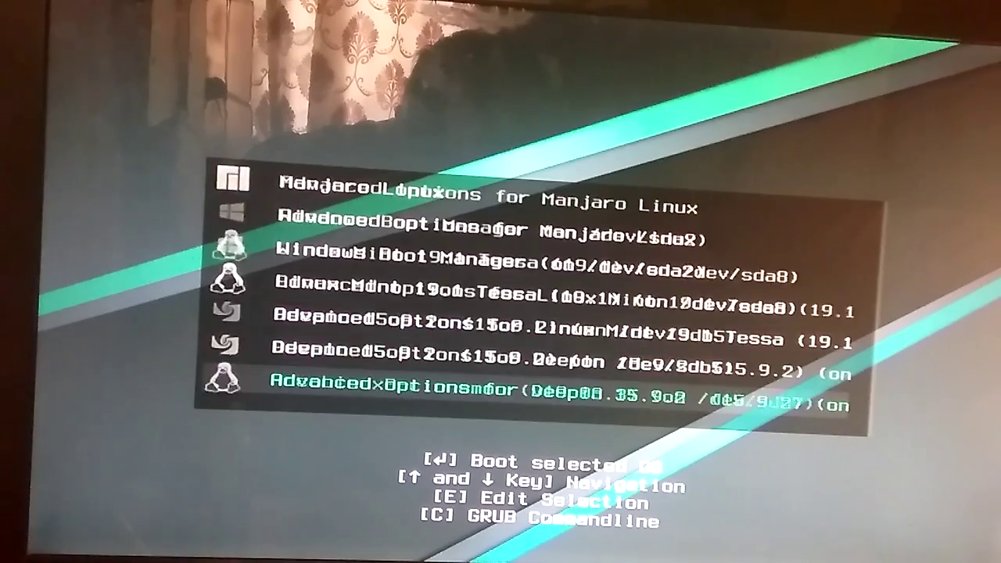
{"action": "key", "text": "Down"}
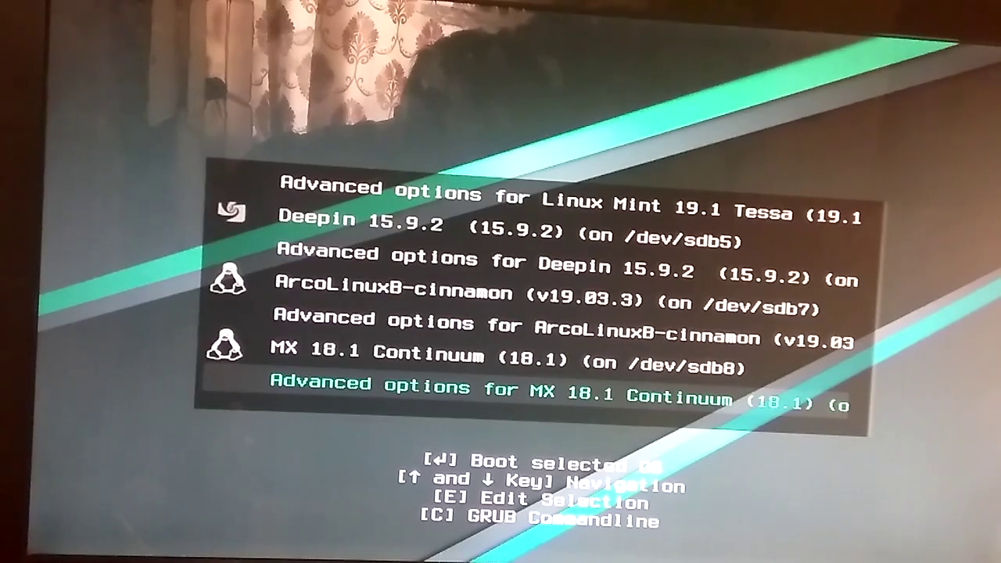
{"action": "key", "text": "Up"}
{"action": "key", "text": "Up"}
{"action": "key", "text": "Up"}
{"action": "key", "text": "Up"}
{"action": "key", "text": "Up"}
{"action": "key", "text": "Up"}
{"action": "key", "text": "Up"}
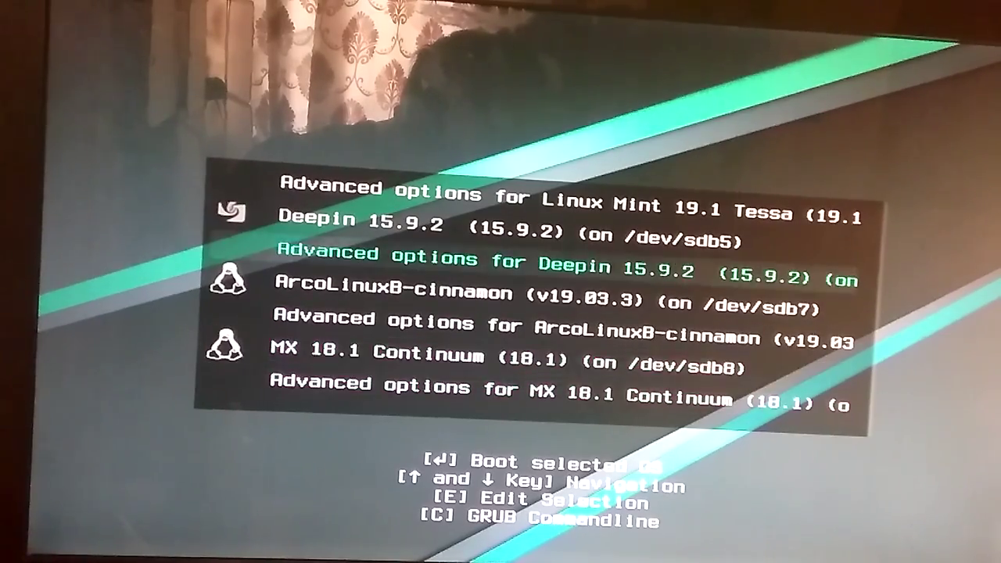
{"action": "key", "text": "Up"}
{"action": "key", "text": "Down"}
{"action": "key", "text": "Down"}
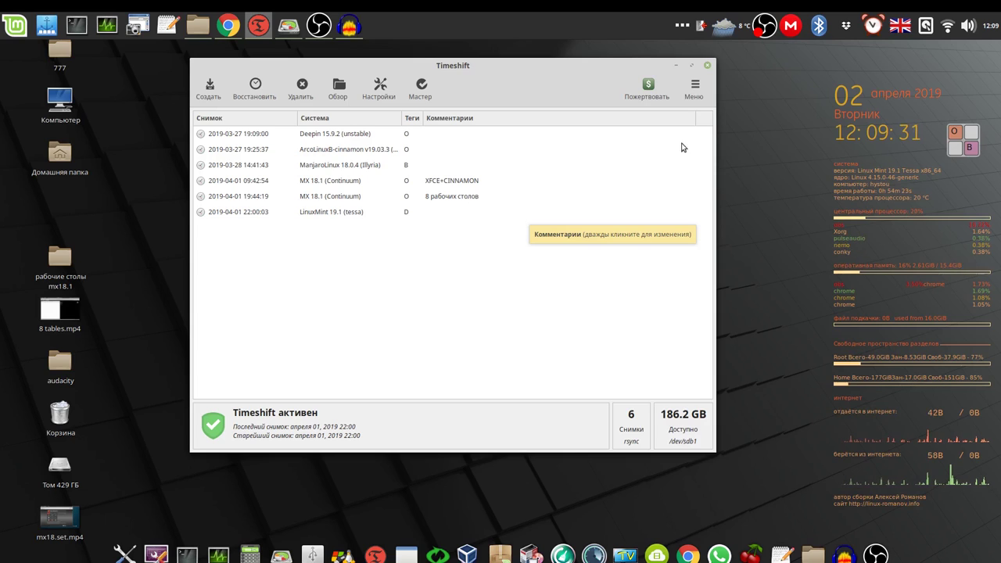
Step: Close Timeshift, and inspect the boot and esp flag settings of the EFI partition /dev/sdb3 in GParted
{"action": "left_click", "coordinate": [707, 66]}
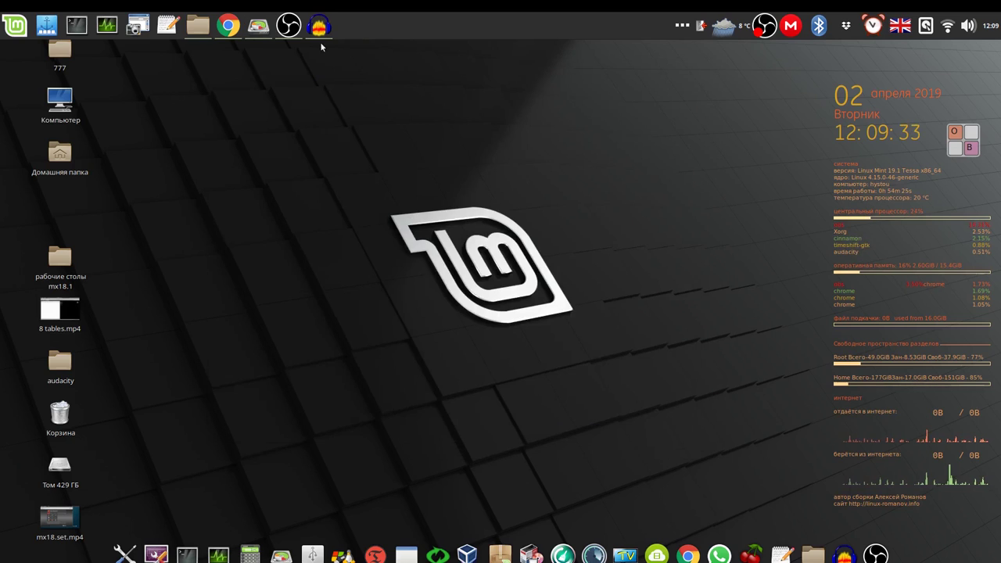
{"action": "left_click", "coordinate": [257, 29]}
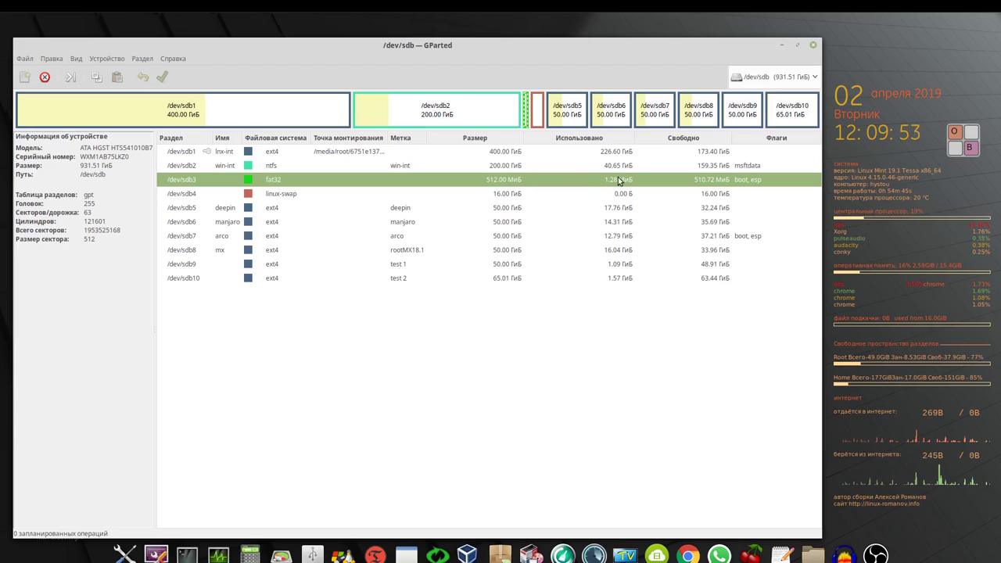
{"action": "right_click", "coordinate": [707, 183]}
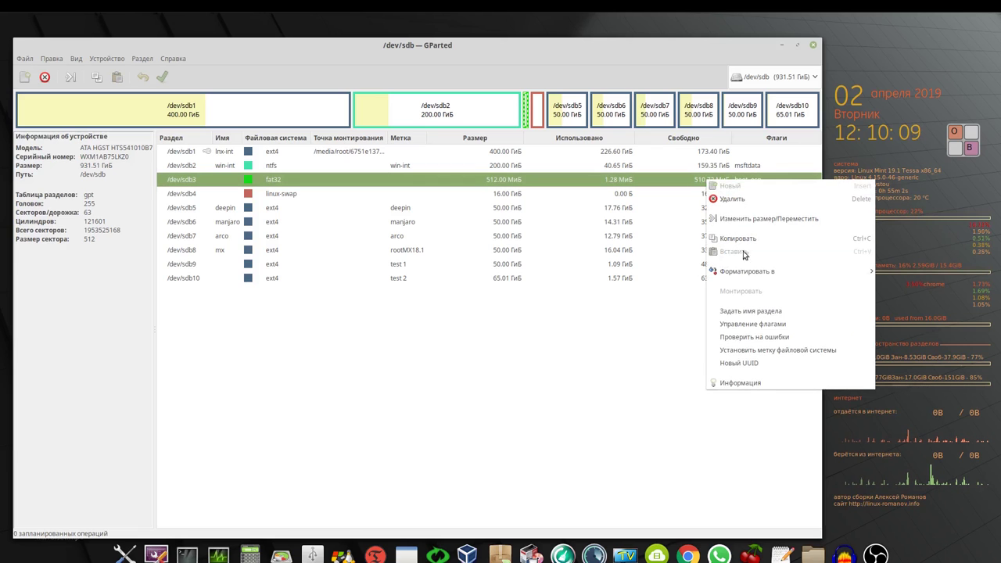
{"action": "left_click", "coordinate": [761, 329]}
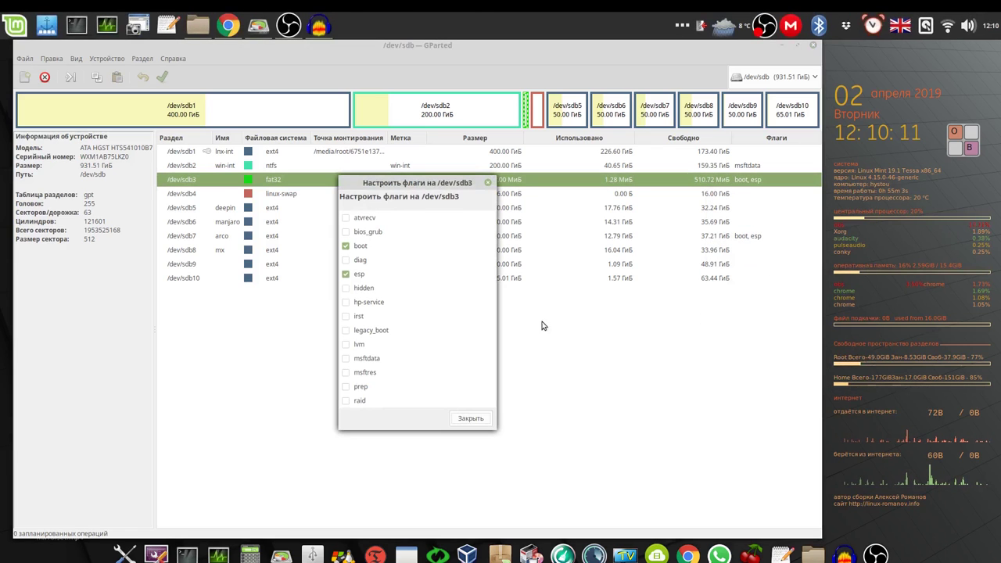
{"action": "left_click", "coordinate": [345, 246]}
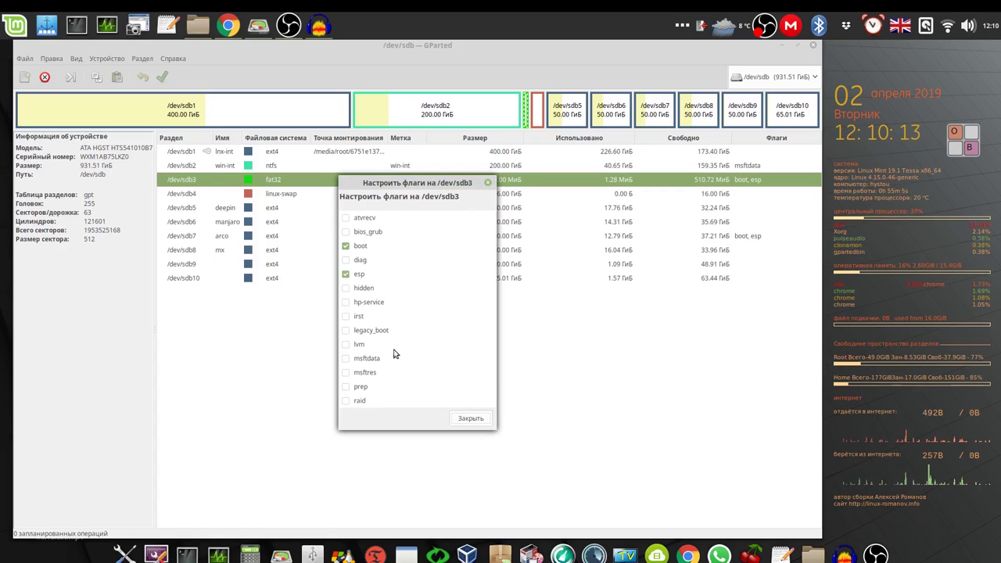
{"action": "left_click", "coordinate": [471, 419]}
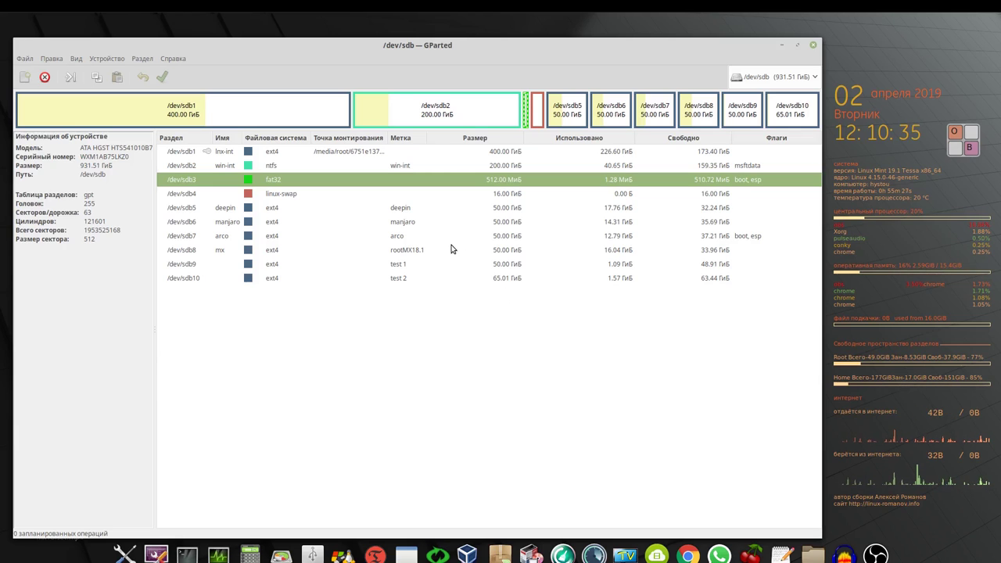
Step: Examine the boot and esp flags on the arco partition sdb7, and compare them with those of sda7 and sda2 on /dev/sda
{"action": "left_click", "coordinate": [690, 237]}
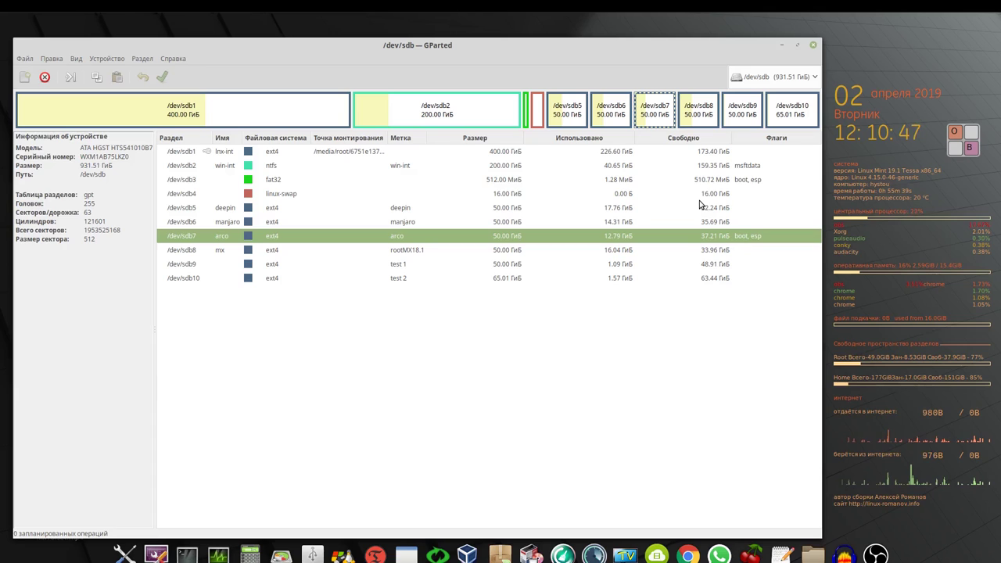
{"action": "left_click", "coordinate": [817, 78]}
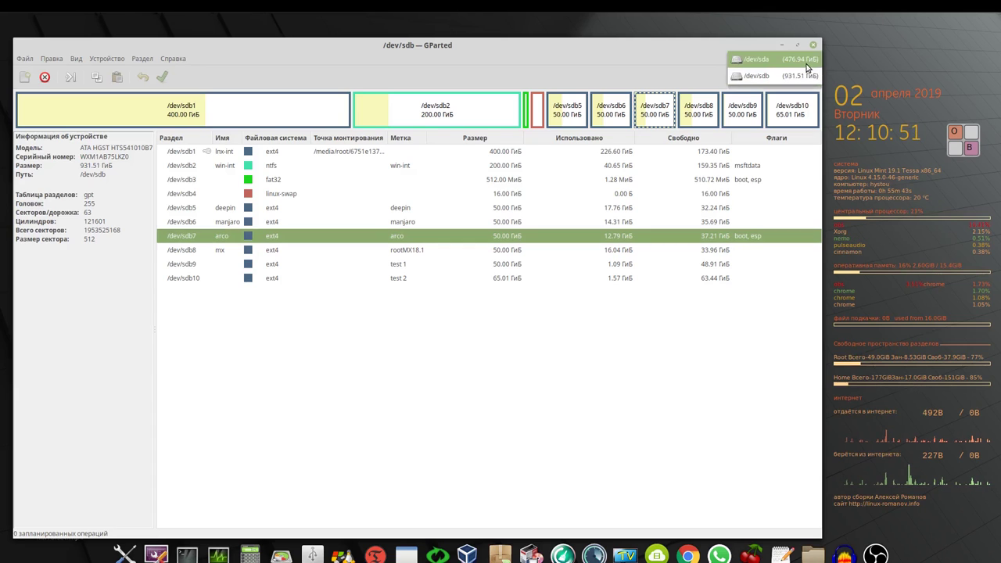
{"action": "left_click", "coordinate": [809, 68]}
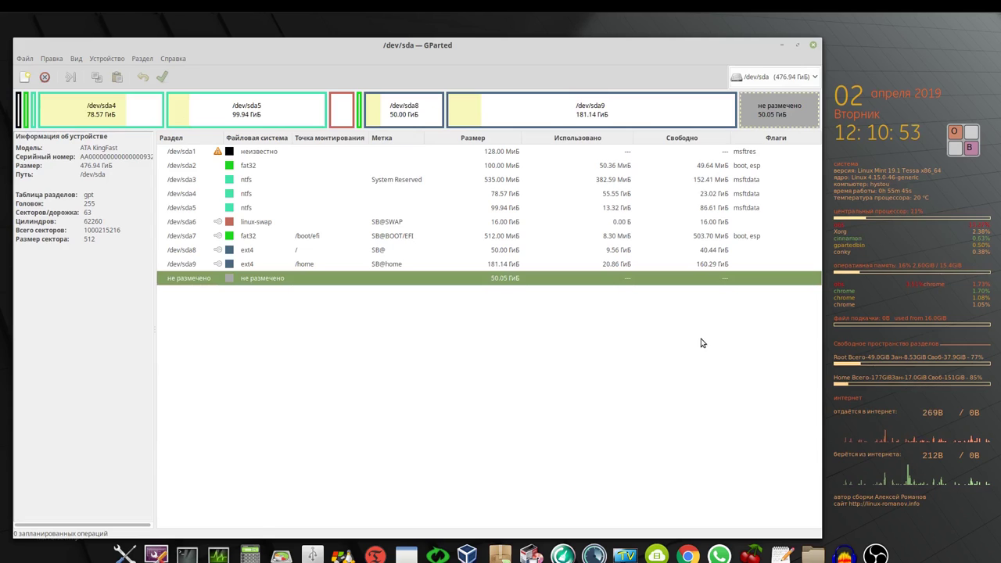
{"action": "left_click", "coordinate": [755, 237]}
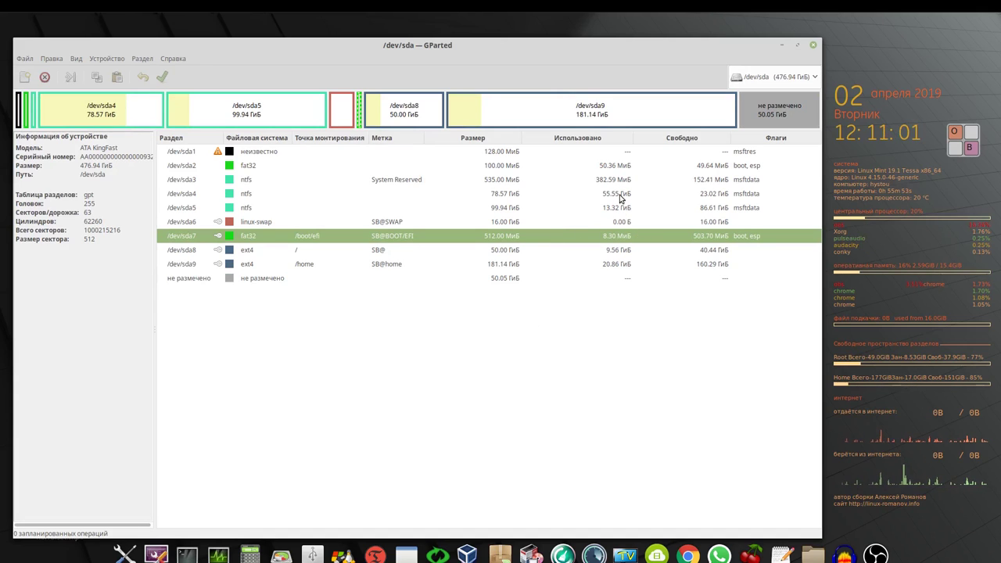
{"action": "left_click", "coordinate": [620, 166]}
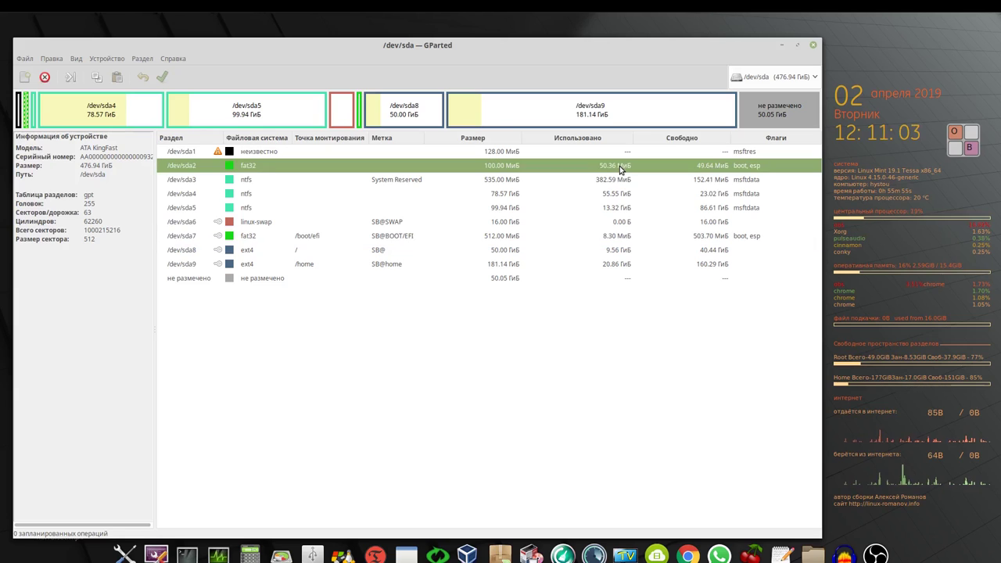